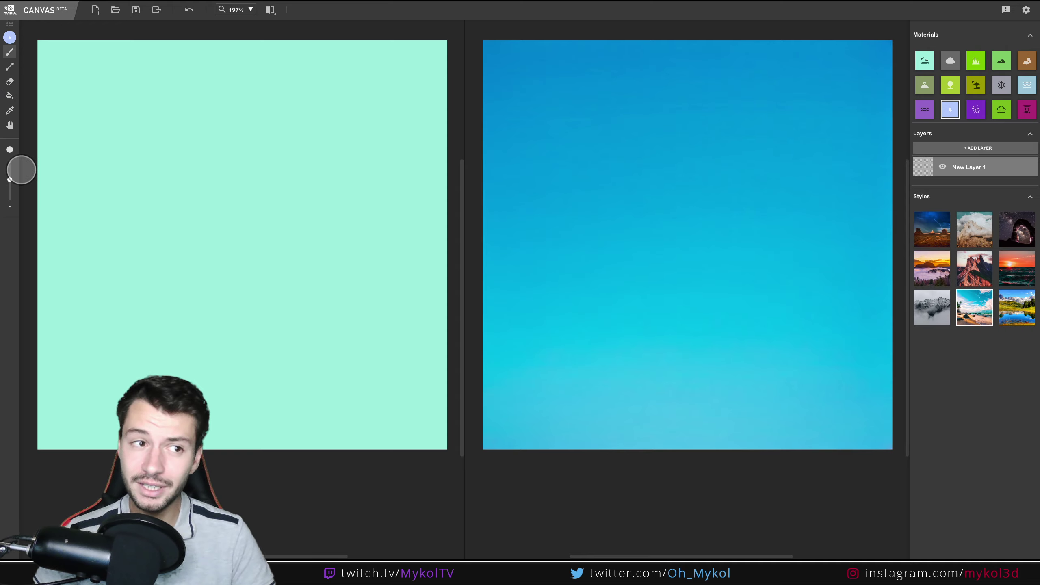
Step: Apply the red ocean-sunset style to the picture and set the view zoom to 100%
{"action": "mouse_move", "coordinate": [10, 179]}
{"action": "left_mouse_down"}
{"action": "mouse_move", "coordinate": [11, 164]}
{"action": "mouse_move", "coordinate": [9, 179]}
{"action": "left_mouse_up"}
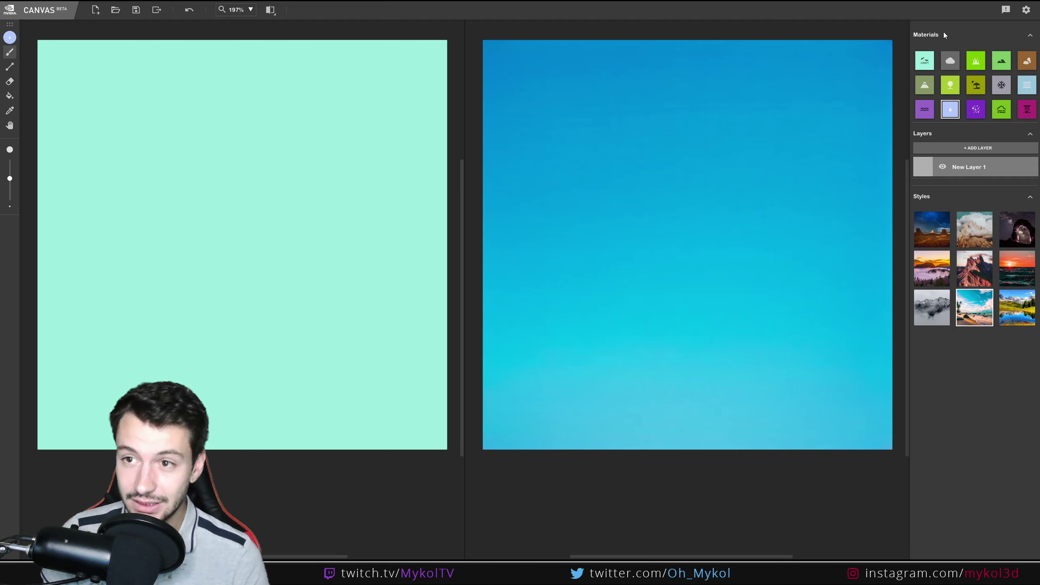
{"action": "left_click", "coordinate": [1020, 271]}
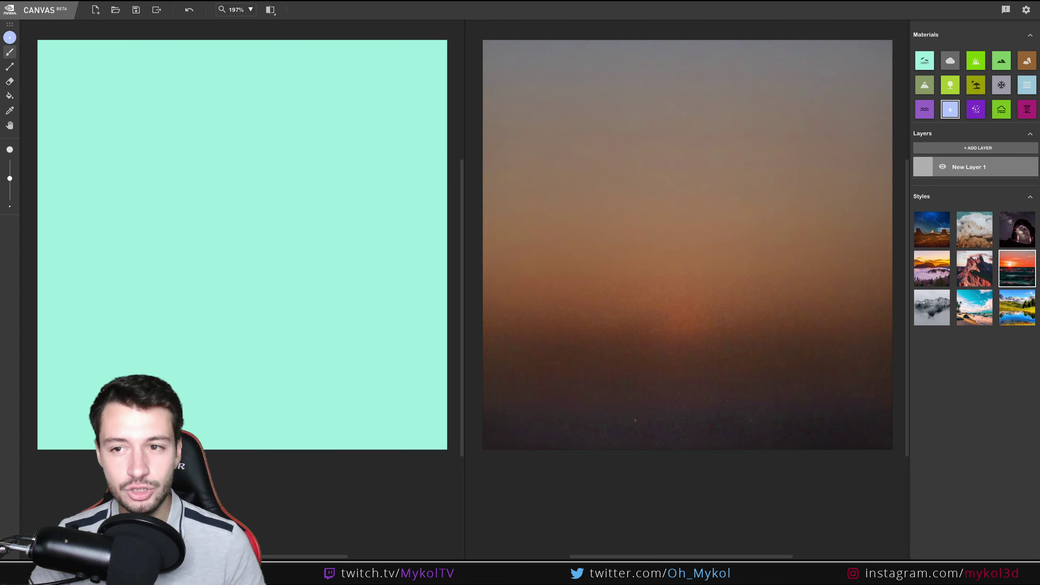
{"action": "left_click", "coordinate": [252, 9]}
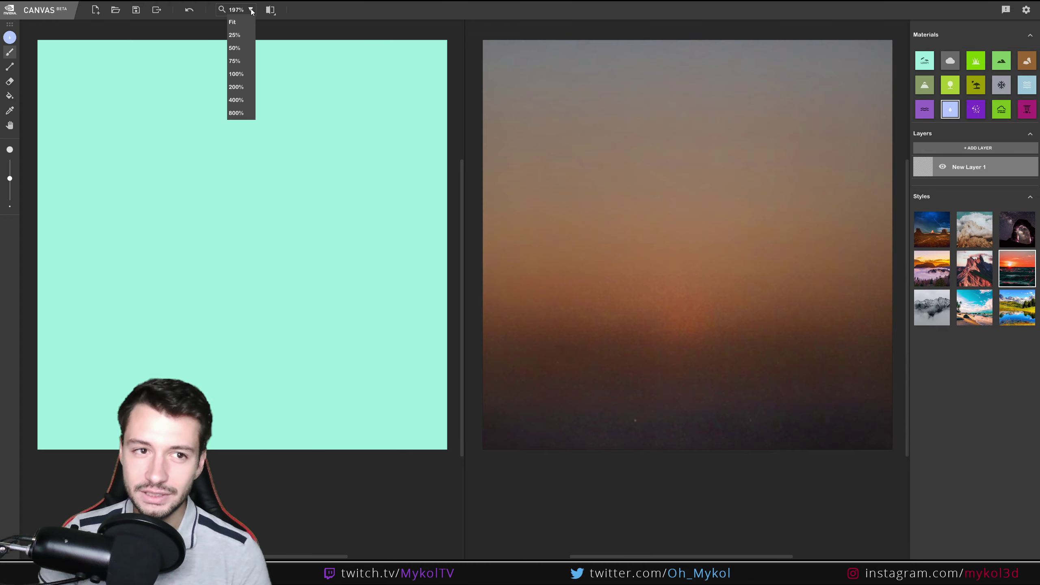
{"action": "left_click", "coordinate": [246, 75]}
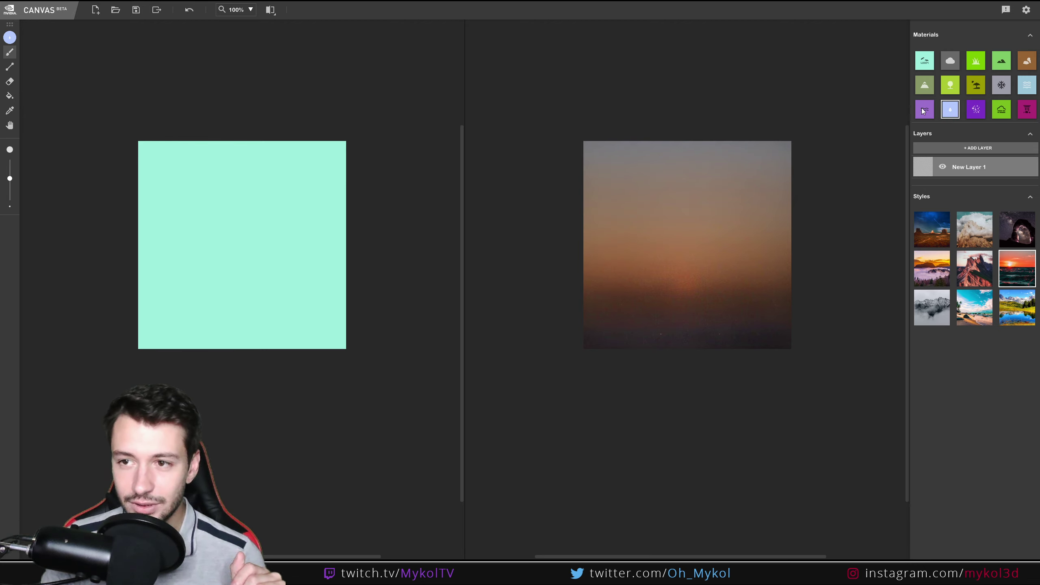
Step: Paint a light-blue water area across roughly the lower third of the canvas, raising and smoothing its horizon with the brush
{"action": "left_click", "coordinate": [1021, 92]}
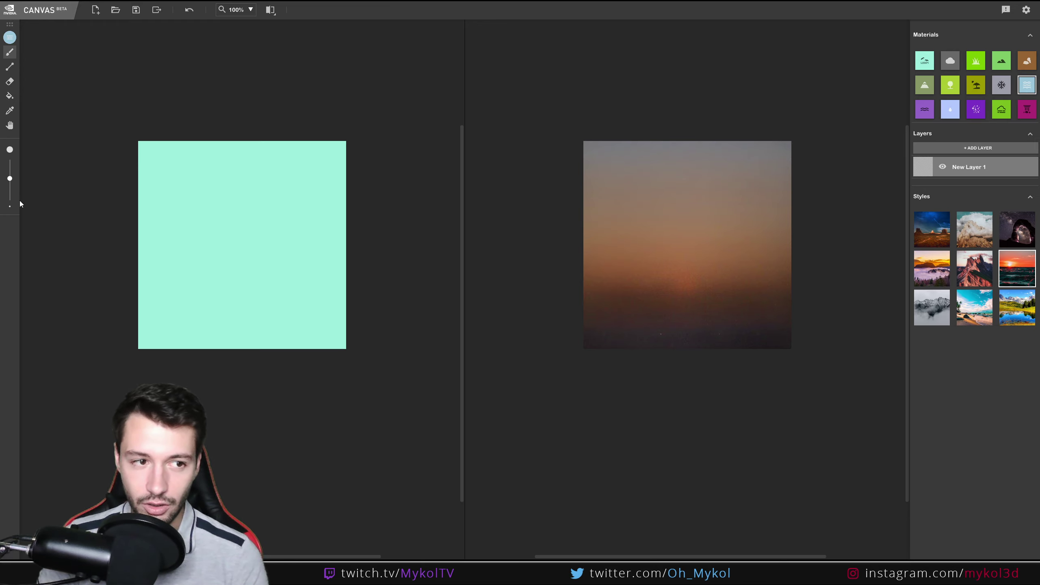
{"action": "left_click_drag", "start_coordinate": [7, 183], "coordinate": [7, 176]}
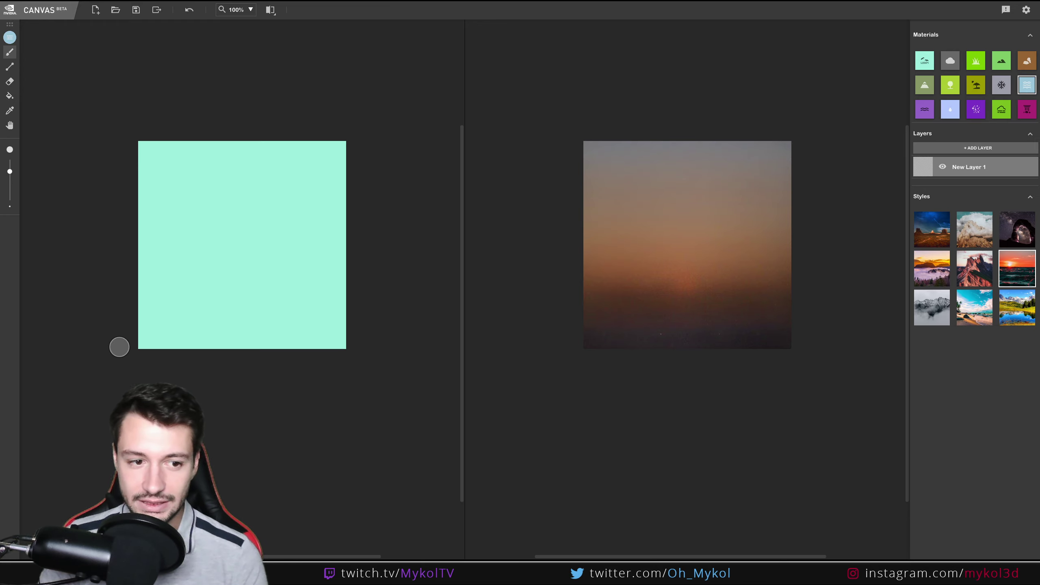
{"action": "mouse_move", "coordinate": [118, 346]}
{"action": "left_mouse_down"}
{"action": "mouse_move", "coordinate": [339, 340]}
{"action": "mouse_move", "coordinate": [156, 341]}
{"action": "mouse_move", "coordinate": [376, 322]}
{"action": "mouse_move", "coordinate": [218, 328]}
{"action": "mouse_move", "coordinate": [95, 313]}
{"action": "mouse_move", "coordinate": [376, 306]}
{"action": "mouse_move", "coordinate": [124, 306]}
{"action": "mouse_move", "coordinate": [339, 300]}
{"action": "mouse_move", "coordinate": [132, 295]}
{"action": "left_mouse_up"}
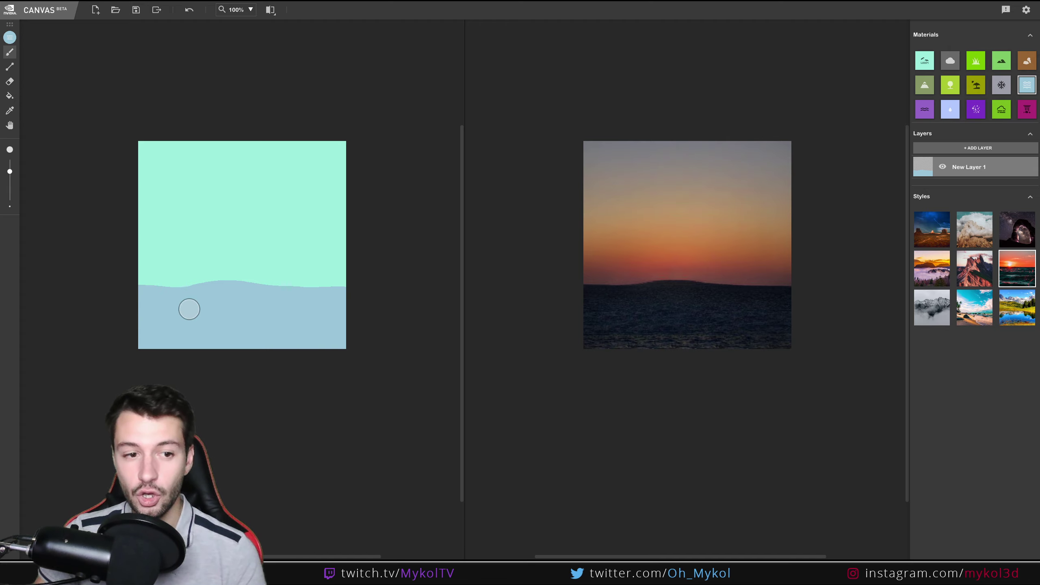
{"action": "mouse_move", "coordinate": [128, 291]}
{"action": "left_mouse_down"}
{"action": "mouse_move", "coordinate": [363, 289]}
{"action": "mouse_move", "coordinate": [95, 293]}
{"action": "left_mouse_up"}
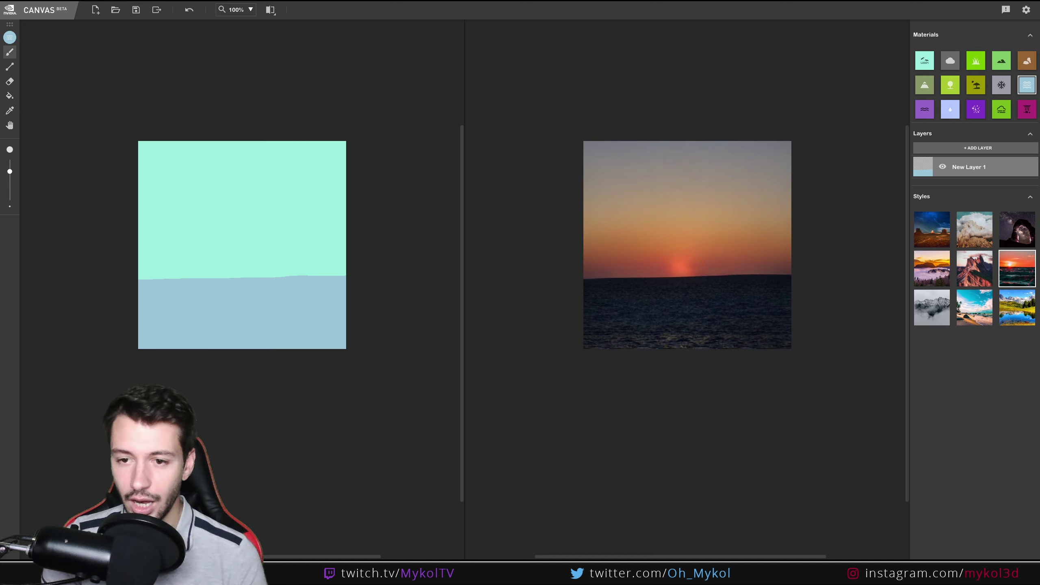
{"action": "left_click_drag", "start_coordinate": [784, 277], "coordinate": [741, 275]}
{"action": "left_click_drag", "start_coordinate": [689, 278], "coordinate": [560, 272]}
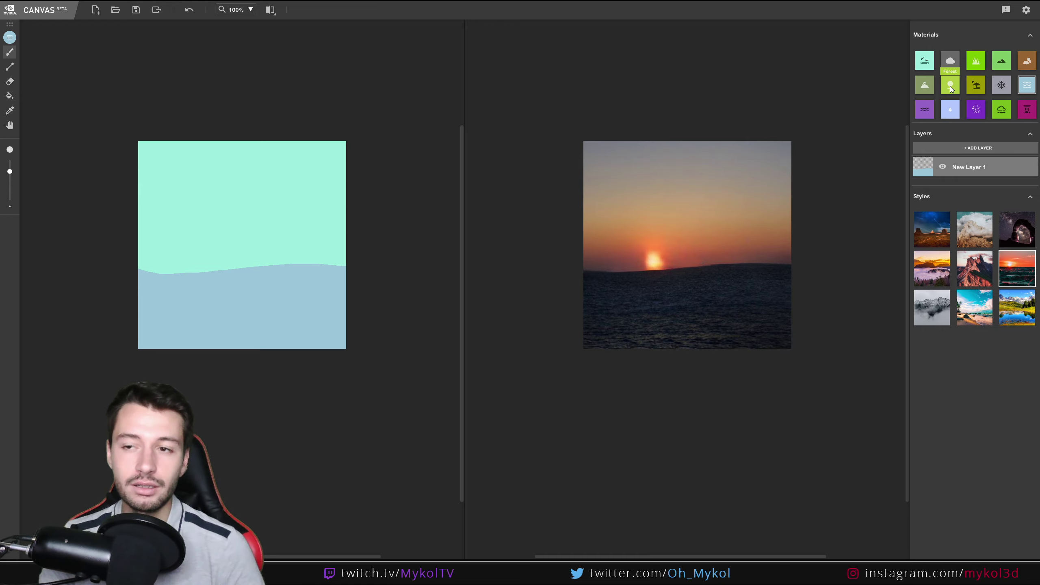
Step: Paint an olive-coloured sand strip across the bottom of the canvas, below the water
{"action": "left_click", "coordinate": [982, 82]}
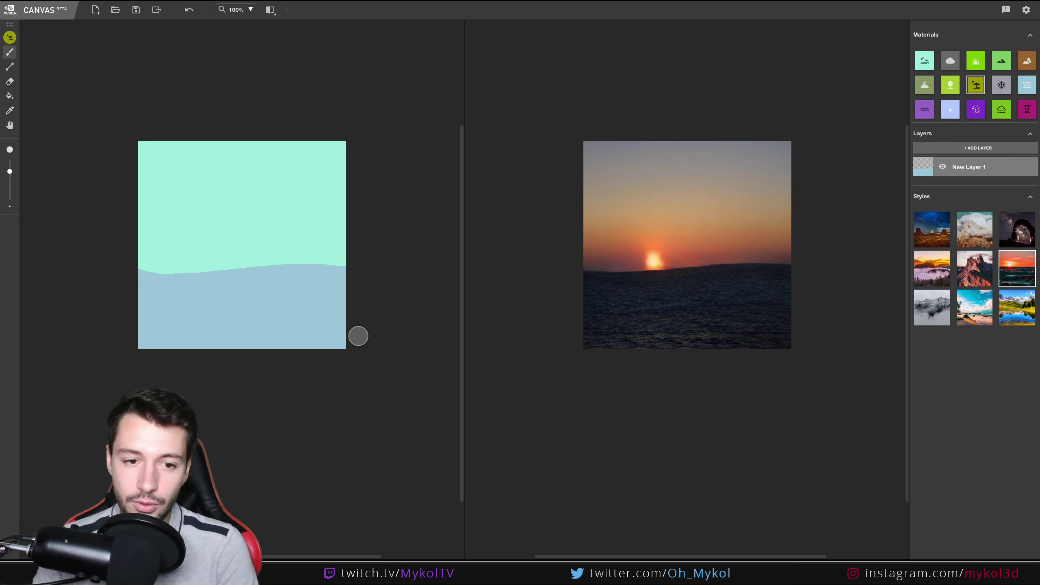
{"action": "mouse_move", "coordinate": [357, 335]}
{"action": "left_mouse_down"}
{"action": "mouse_move", "coordinate": [169, 353]}
{"action": "mouse_move", "coordinate": [195, 341]}
{"action": "mouse_move", "coordinate": [350, 330]}
{"action": "mouse_move", "coordinate": [190, 339]}
{"action": "mouse_move", "coordinate": [105, 326]}
{"action": "mouse_move", "coordinate": [156, 337]}
{"action": "mouse_move", "coordinate": [281, 333]}
{"action": "mouse_move", "coordinate": [379, 313]}
{"action": "left_mouse_up"}
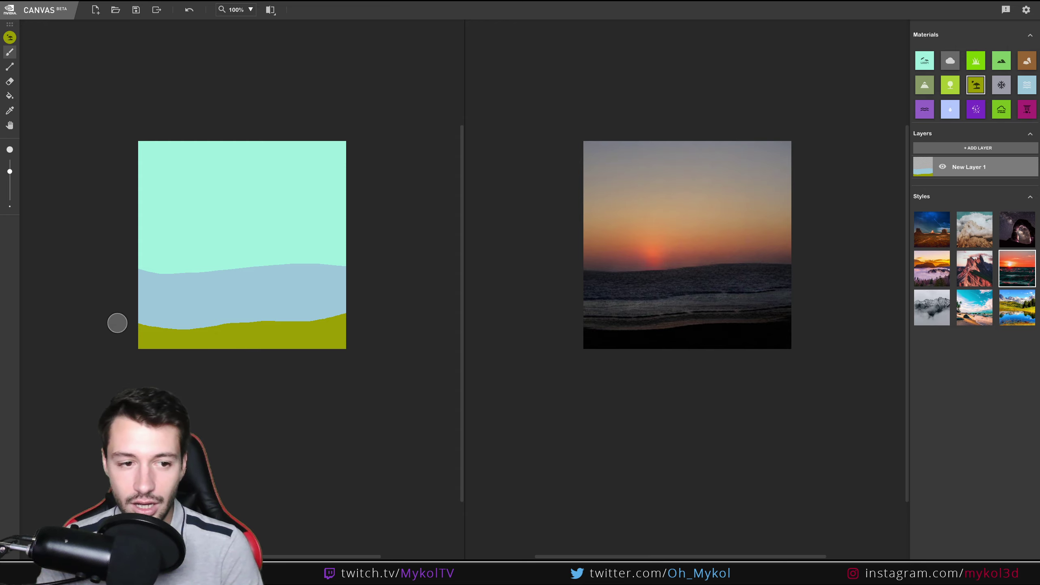
{"action": "mouse_move", "coordinate": [118, 323]}
{"action": "left_mouse_down"}
{"action": "mouse_move", "coordinate": [350, 318]}
{"action": "mouse_move", "coordinate": [219, 332]}
{"action": "mouse_move", "coordinate": [102, 325]}
{"action": "left_mouse_up"}
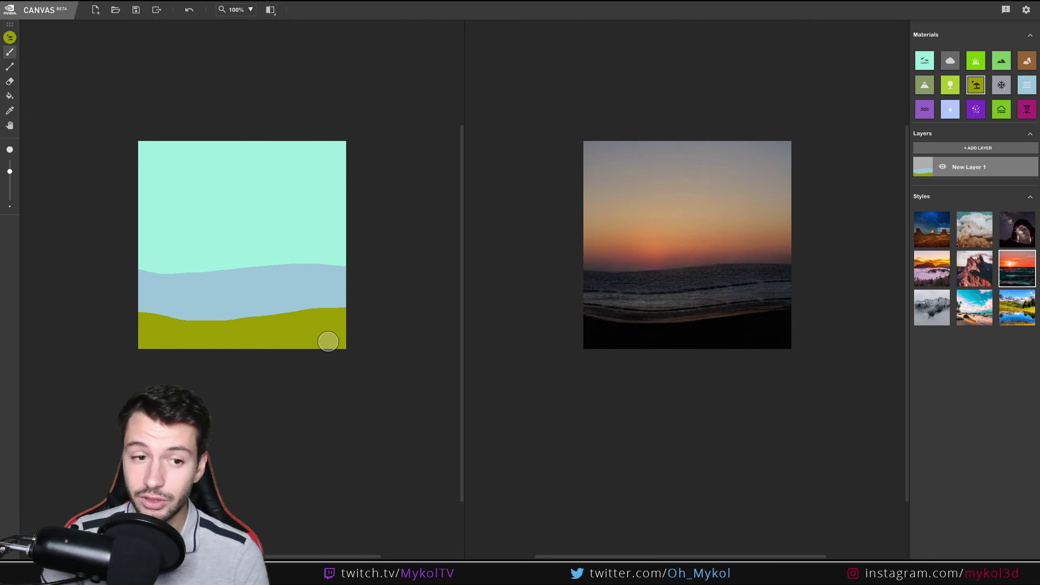
Step: Apply the sunny tropical beach style and extend the sand's upper edge slightly with more brush strokes
{"action": "left_click", "coordinate": [988, 313]}
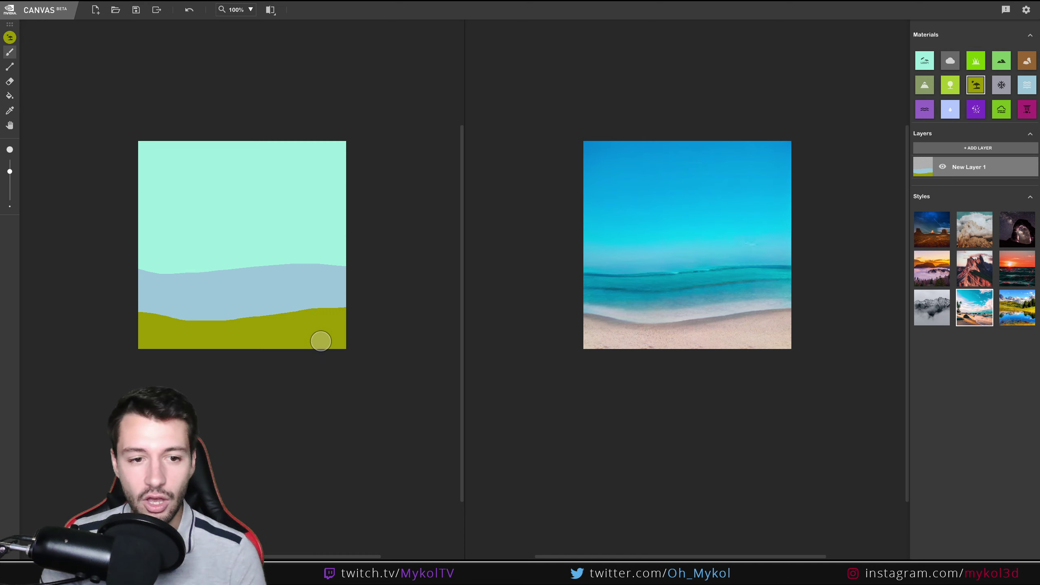
{"action": "mouse_move", "coordinate": [320, 340]}
{"action": "left_mouse_down"}
{"action": "mouse_move", "coordinate": [263, 321]}
{"action": "mouse_move", "coordinate": [128, 323]}
{"action": "left_mouse_up"}
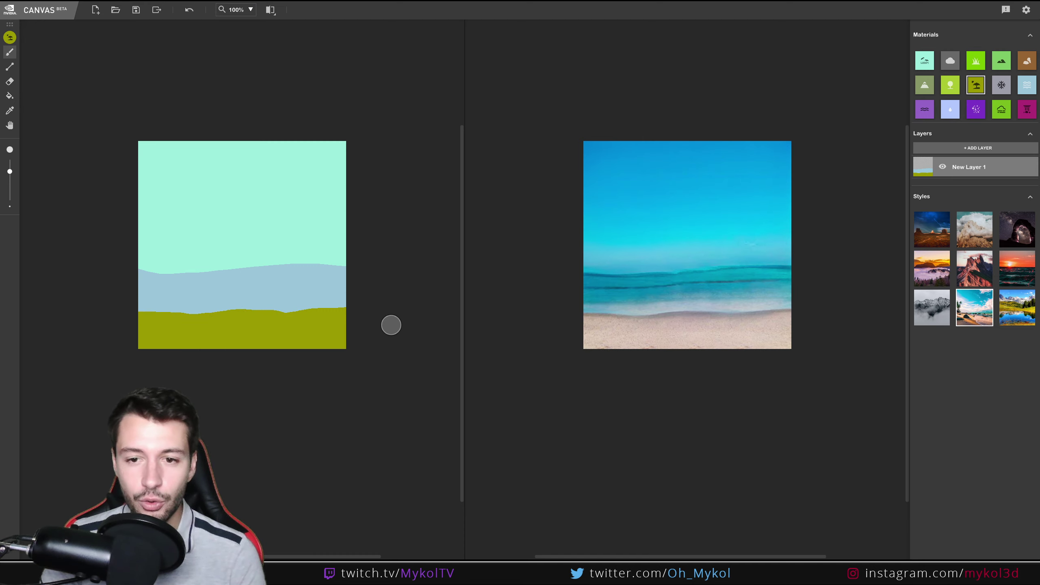
{"action": "left_click_drag", "start_coordinate": [269, 321], "coordinate": [380, 312]}
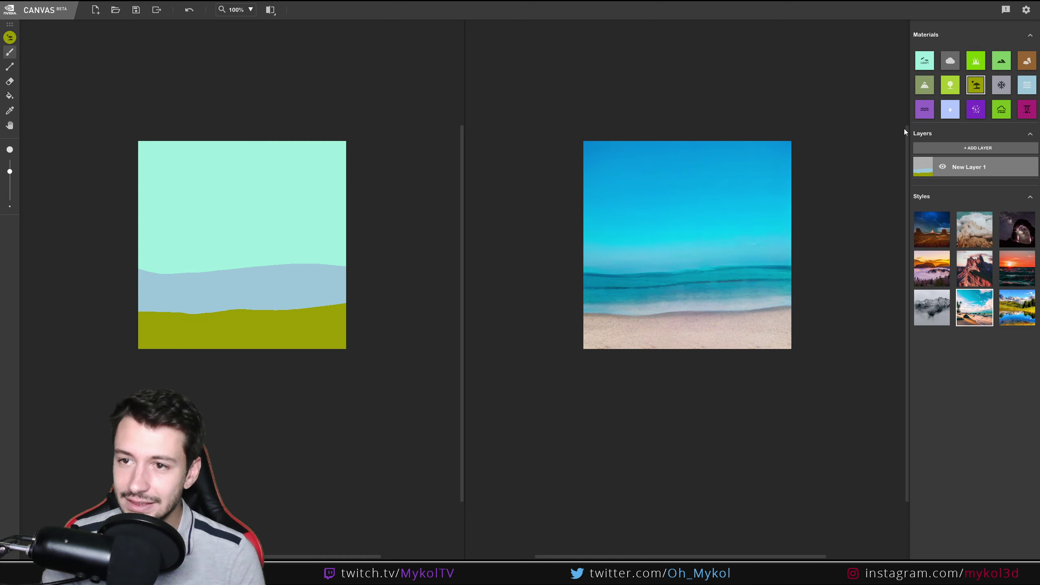
Step: Try painting large clouds on both sides of the upper sky and undo them
{"action": "left_click", "coordinate": [924, 63]}
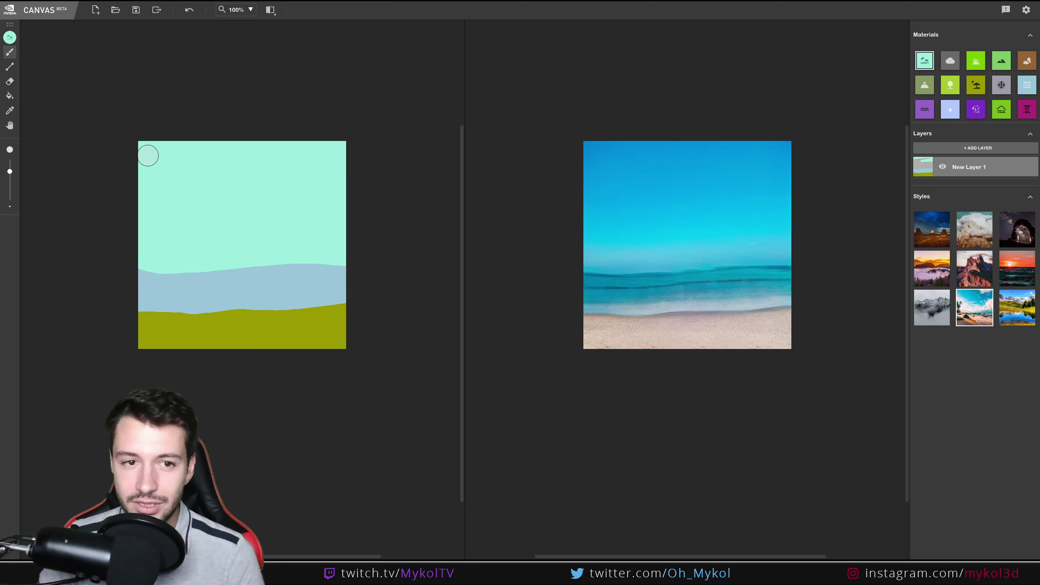
{"action": "left_click", "coordinate": [950, 60]}
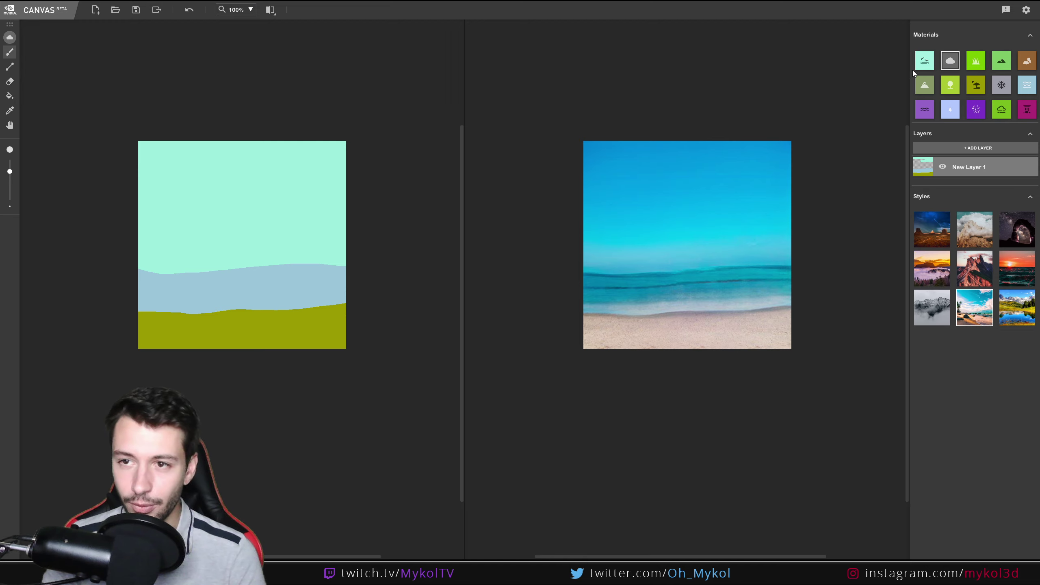
{"action": "left_click_drag", "start_coordinate": [156, 172], "coordinate": [182, 173]}
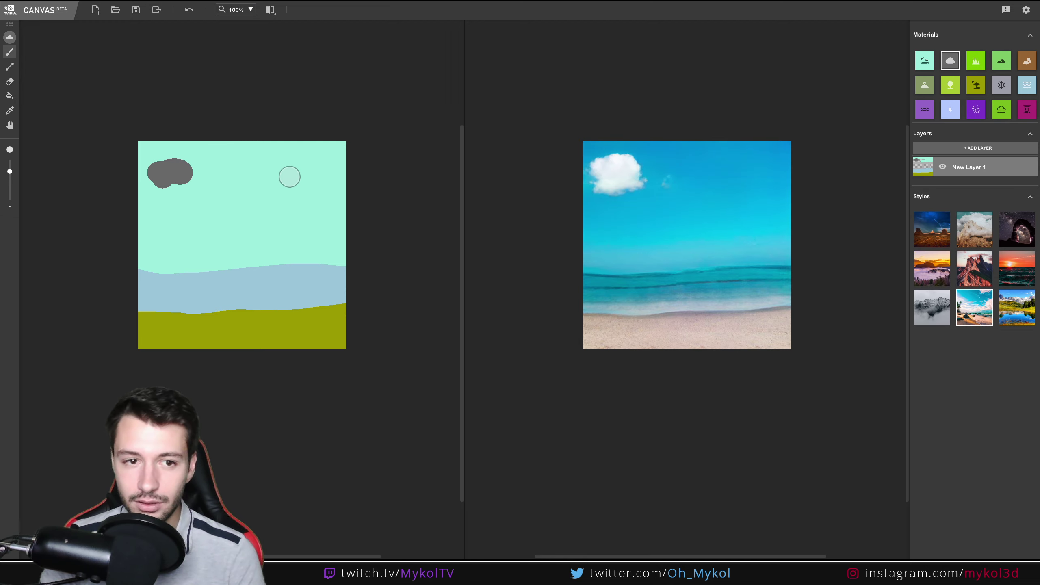
{"action": "left_click_drag", "start_coordinate": [291, 174], "coordinate": [322, 176]}
{"action": "key", "text": "ctrl+z"}
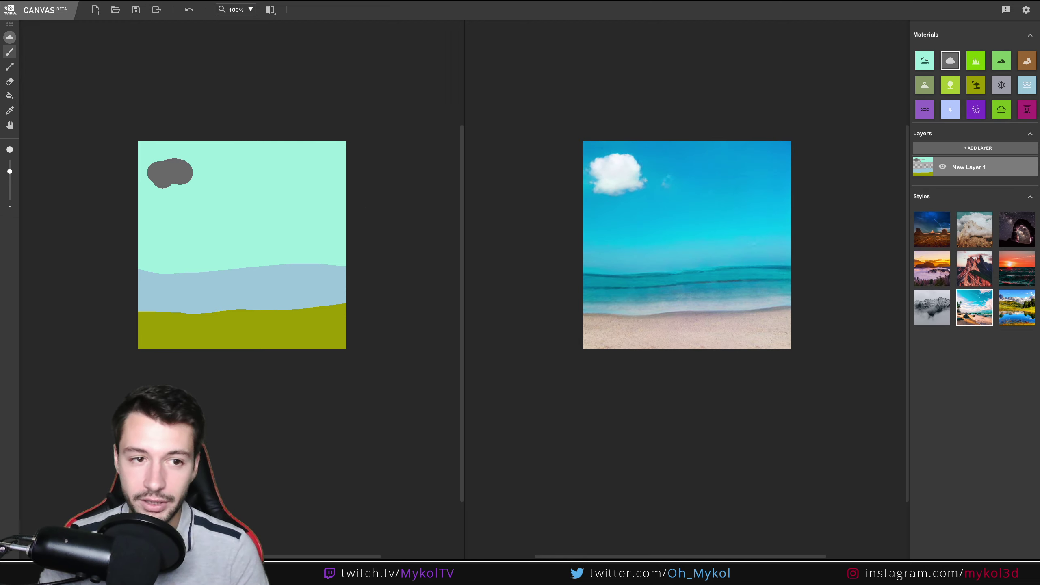
{"action": "key", "text": "ctrl+z"}
Step: Reduce the brush size and paint three small, elongated clouds spread across the sky
{"action": "left_click_drag", "start_coordinate": [9, 171], "coordinate": [13, 188]}
{"action": "left_click_drag", "start_coordinate": [168, 207], "coordinate": [193, 206]}
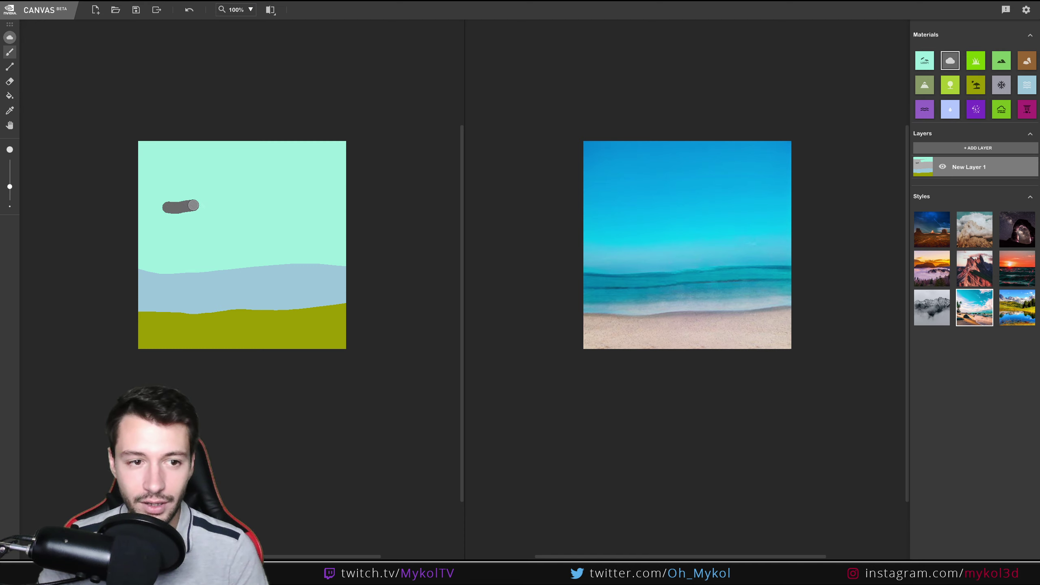
{"action": "left_click_drag", "start_coordinate": [314, 234], "coordinate": [330, 233]}
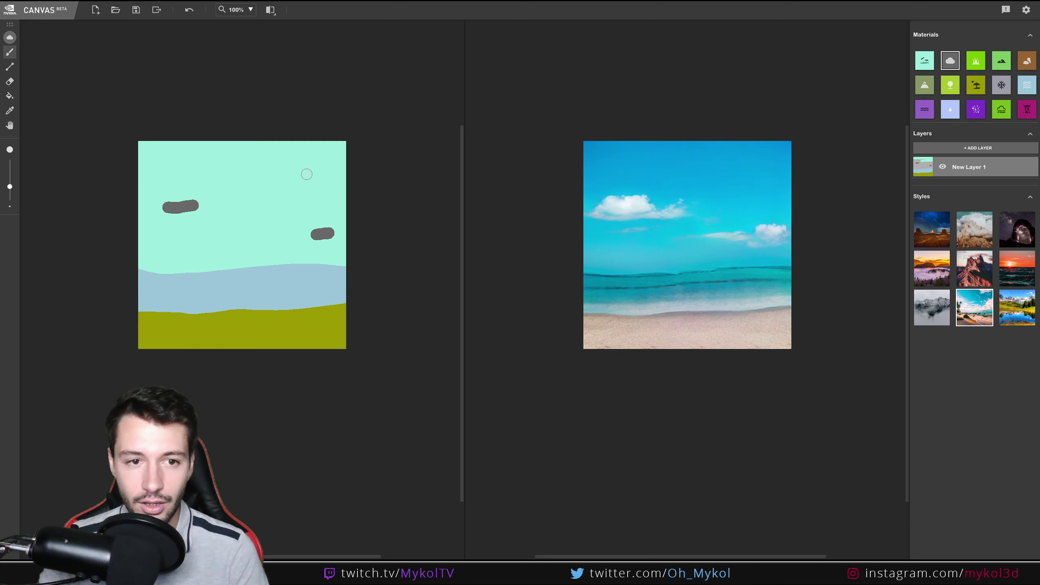
{"action": "left_click_drag", "start_coordinate": [306, 175], "coordinate": [290, 176]}
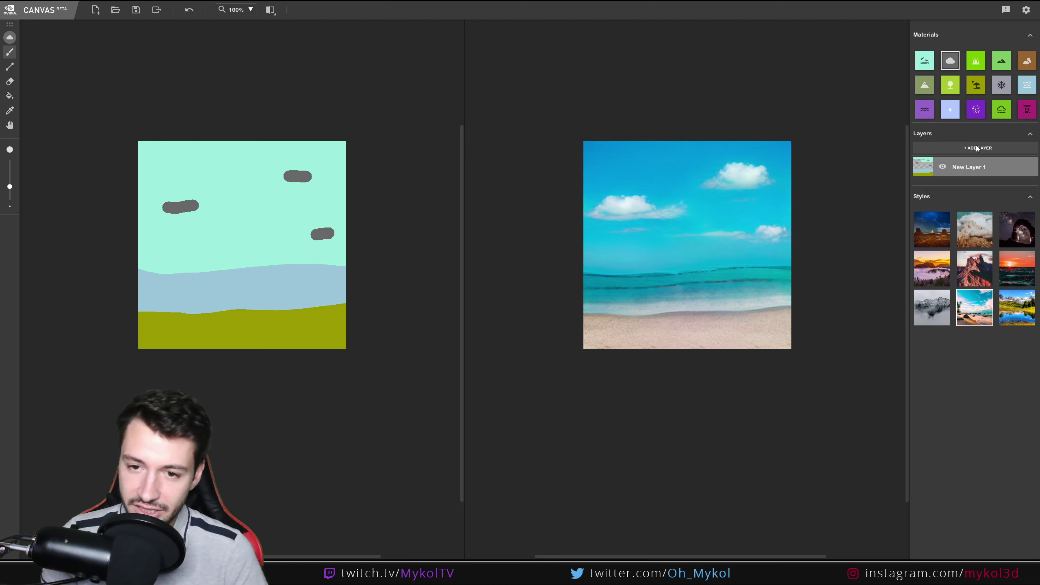
Step: Add a second layer above the first, undoing the cloud strokes tried over the beach on each layer
{"action": "mouse_move", "coordinate": [256, 322]}
{"action": "left_mouse_down"}
{"action": "mouse_move", "coordinate": [288, 310]}
{"action": "mouse_move", "coordinate": [275, 315]}
{"action": "left_mouse_up"}
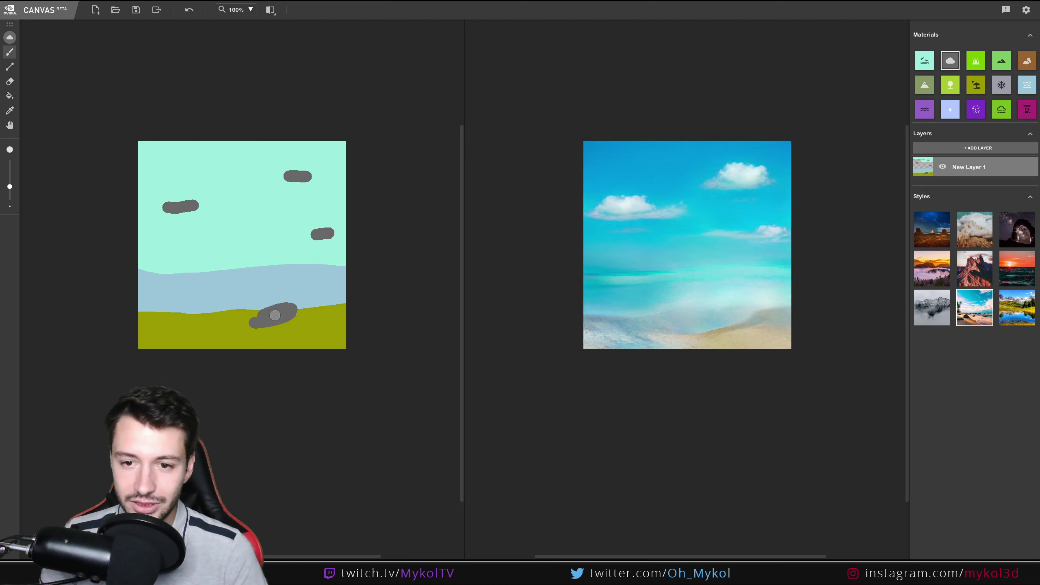
{"action": "key", "text": "ctrl+z"}
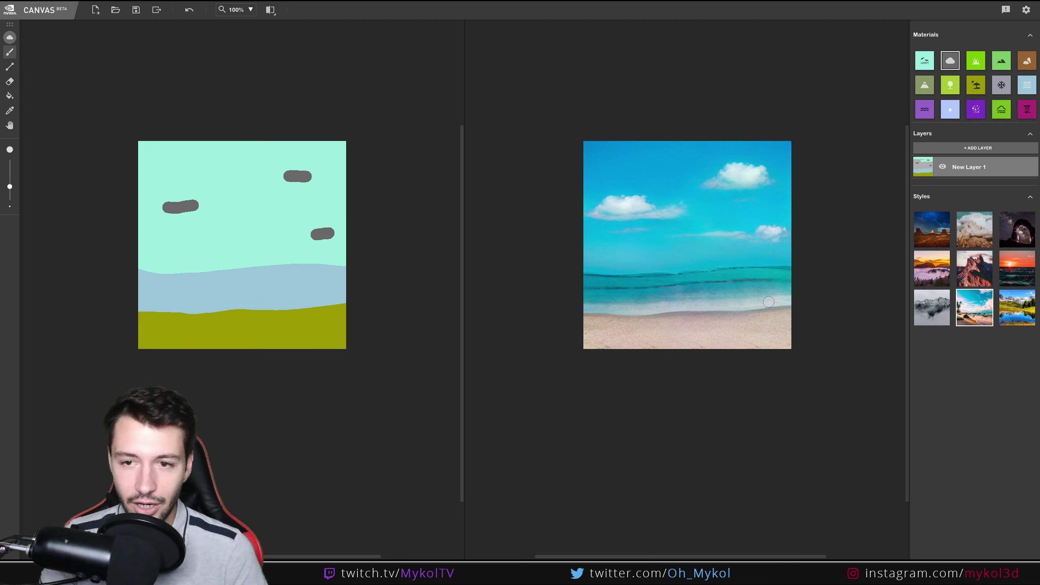
{"action": "left_click", "coordinate": [971, 148]}
{"action": "mouse_move", "coordinate": [291, 317]}
{"action": "left_mouse_down"}
{"action": "mouse_move", "coordinate": [309, 310]}
{"action": "mouse_move", "coordinate": [280, 321]}
{"action": "left_mouse_up"}
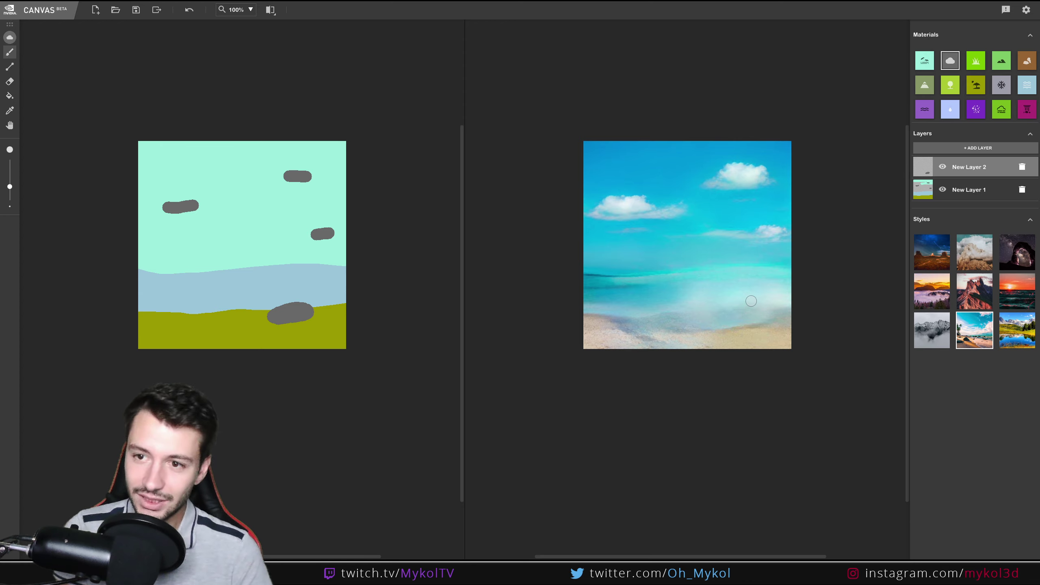
{"action": "key", "text": "ctrl+z"}
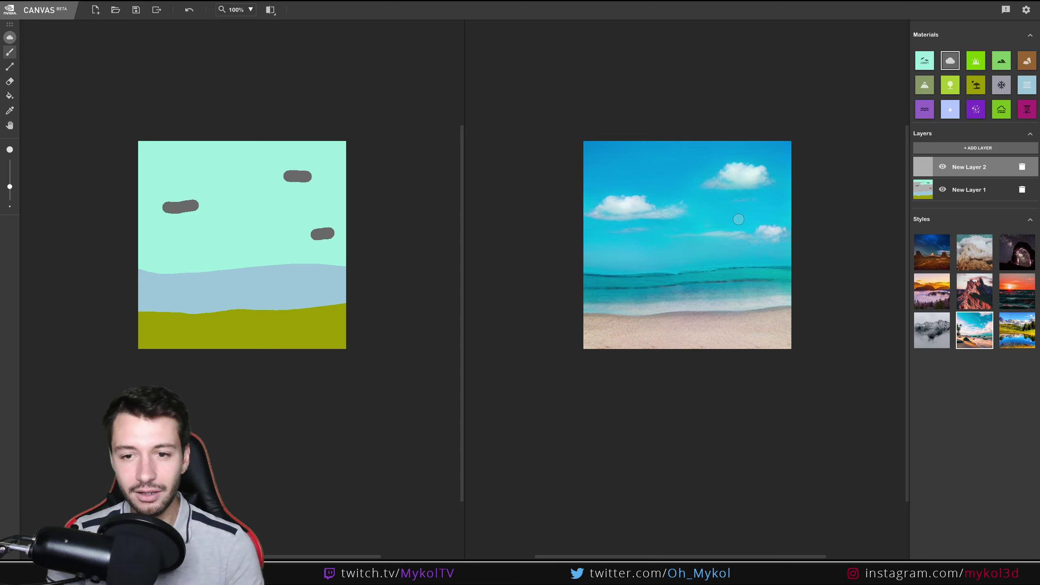
Step: Try painting grass in the beach's lower-right corner on both the new and the original layer, undoing each stroke
{"action": "left_click", "coordinate": [976, 62]}
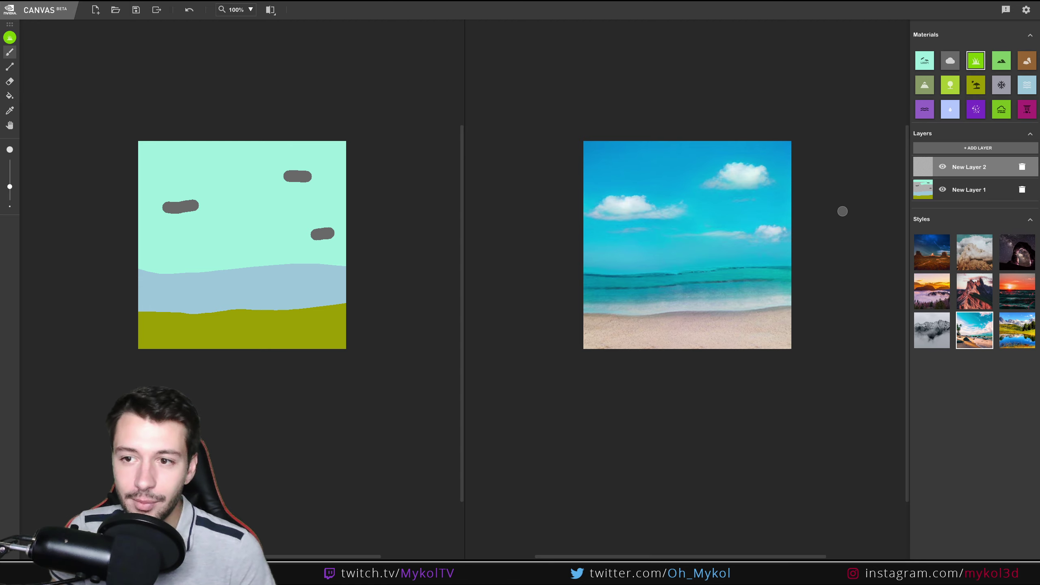
{"action": "left_click_drag", "start_coordinate": [348, 333], "coordinate": [357, 339]}
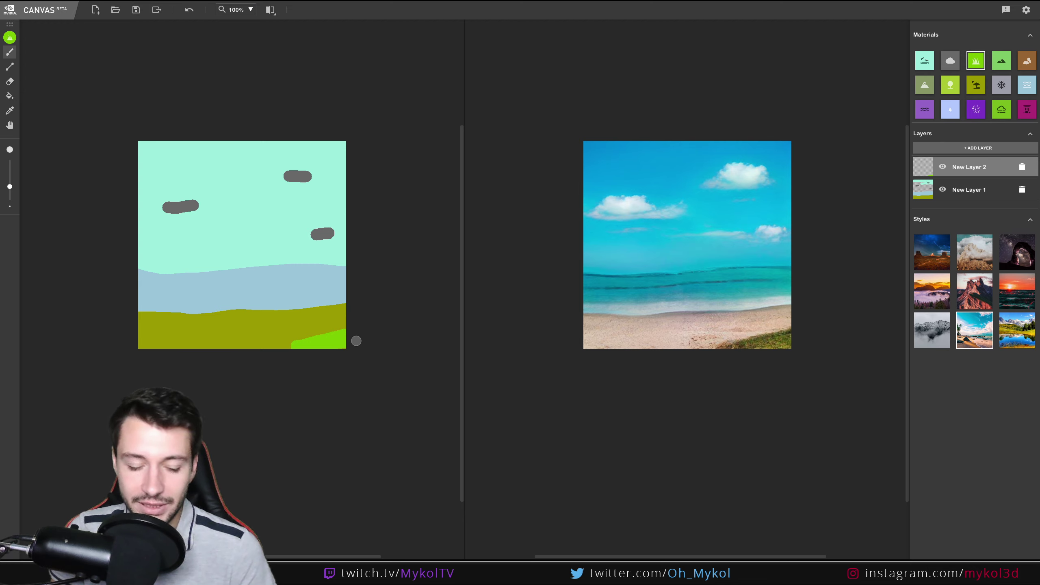
{"action": "key", "text": "ctrl+z"}
{"action": "left_click", "coordinate": [983, 191]}
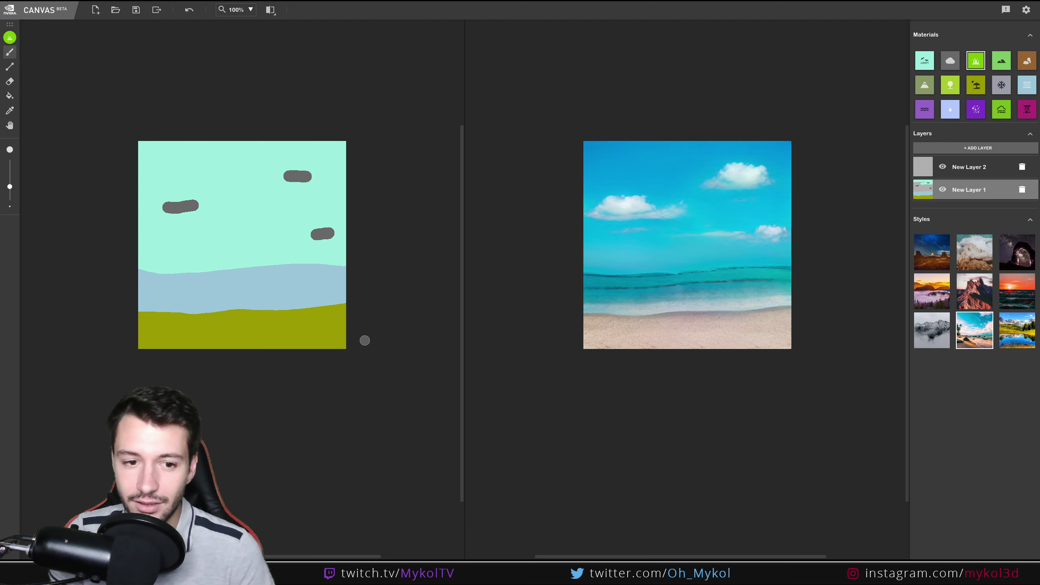
{"action": "mouse_move", "coordinate": [321, 348]}
{"action": "left_mouse_down"}
{"action": "mouse_move", "coordinate": [342, 340]}
{"action": "mouse_move", "coordinate": [307, 345]}
{"action": "mouse_move", "coordinate": [353, 344]}
{"action": "mouse_move", "coordinate": [310, 344]}
{"action": "left_mouse_up"}
{"action": "key", "text": "ctrl+z"}
{"action": "key", "text": "ctrl+z"}
{"action": "left_click", "coordinate": [962, 171]}
{"action": "key", "text": "ctrl+z"}
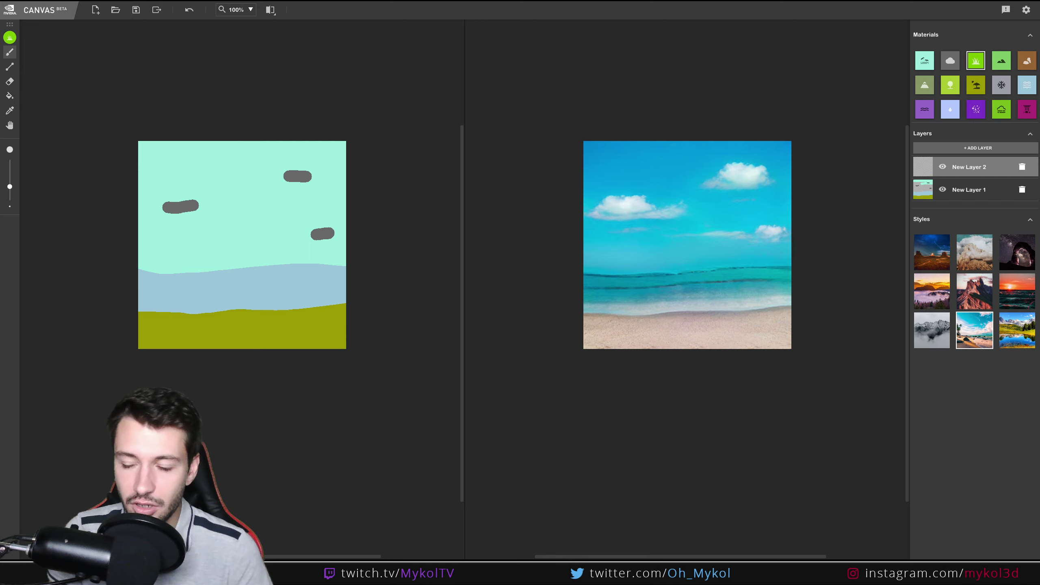
Step: Paint a sloping grass patch in the picture's lower-right corner on New Layer 2 with a larger brush
{"action": "left_click", "coordinate": [978, 190]}
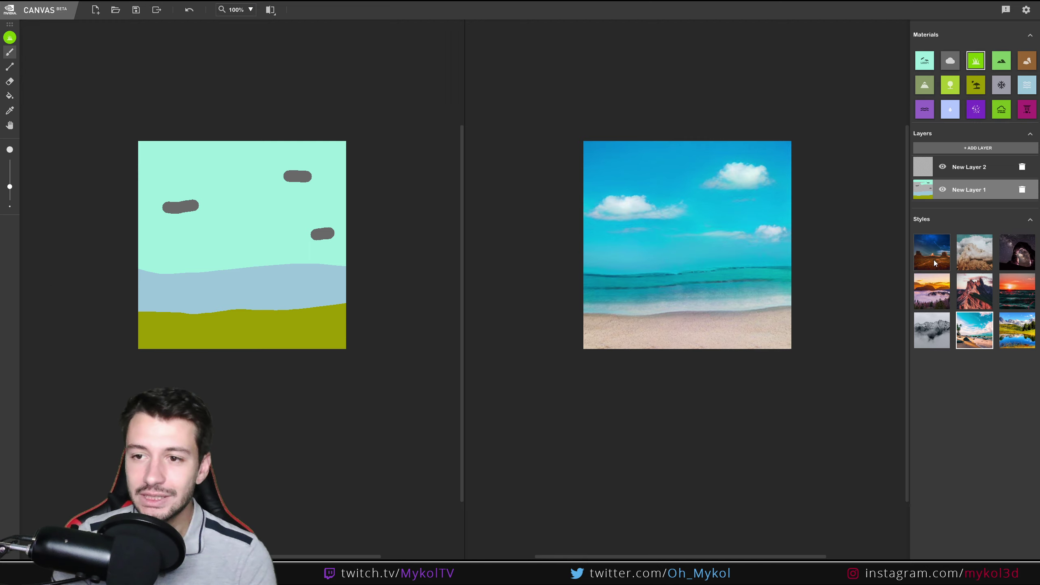
{"action": "left_click", "coordinate": [970, 166]}
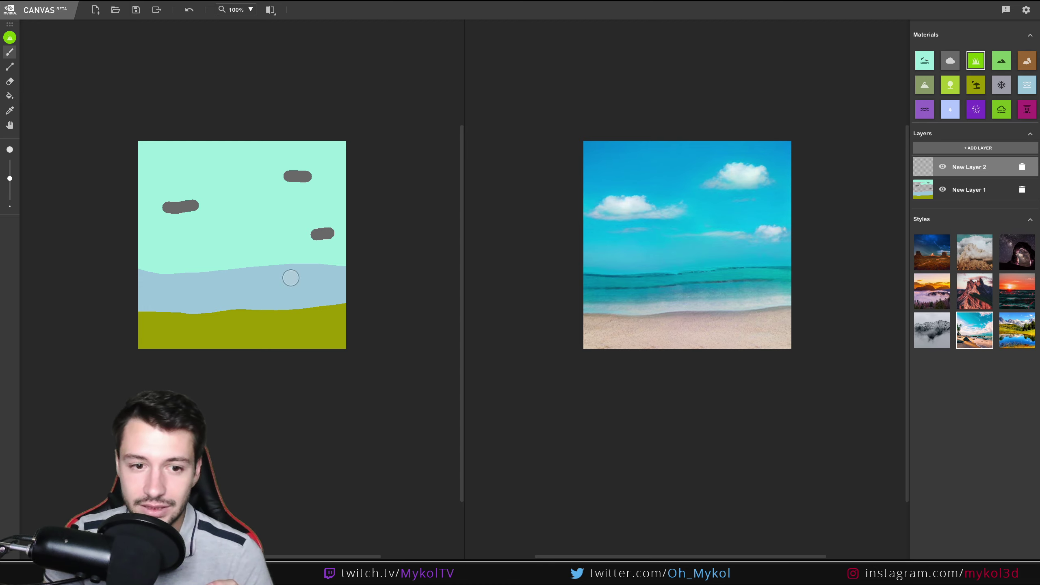
{"action": "mouse_move", "coordinate": [341, 341]}
{"action": "left_mouse_down"}
{"action": "mouse_move", "coordinate": [324, 336]}
{"action": "mouse_move", "coordinate": [347, 302]}
{"action": "mouse_move", "coordinate": [294, 352]}
{"action": "left_mouse_up"}
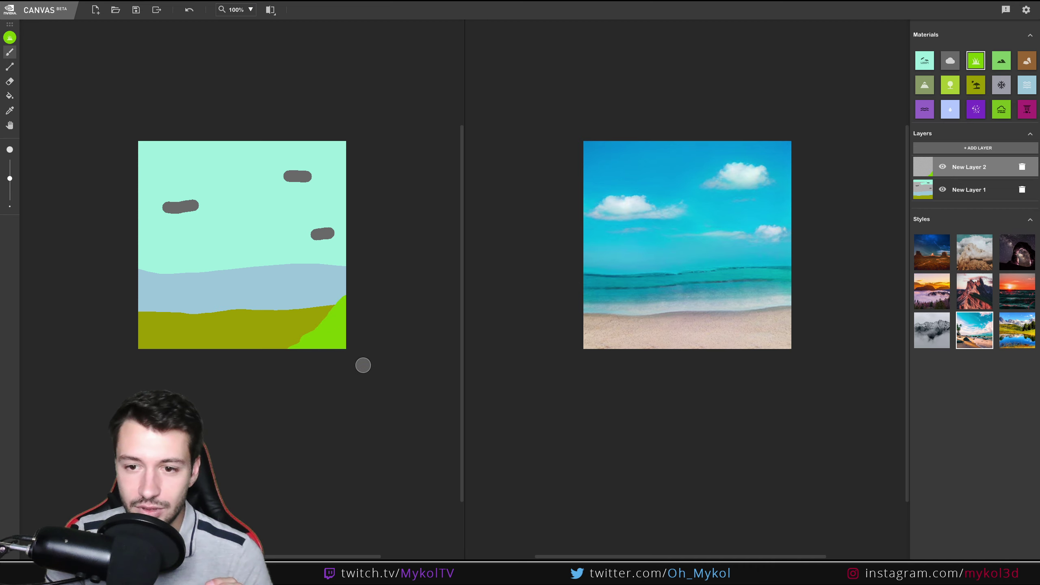
Step: Hide and show New Layer 2 to compare the picture with and without the grass
{"action": "left_click", "coordinate": [941, 167]}
{"action": "left_click", "coordinate": [941, 166]}
{"action": "left_click", "coordinate": [941, 166]}
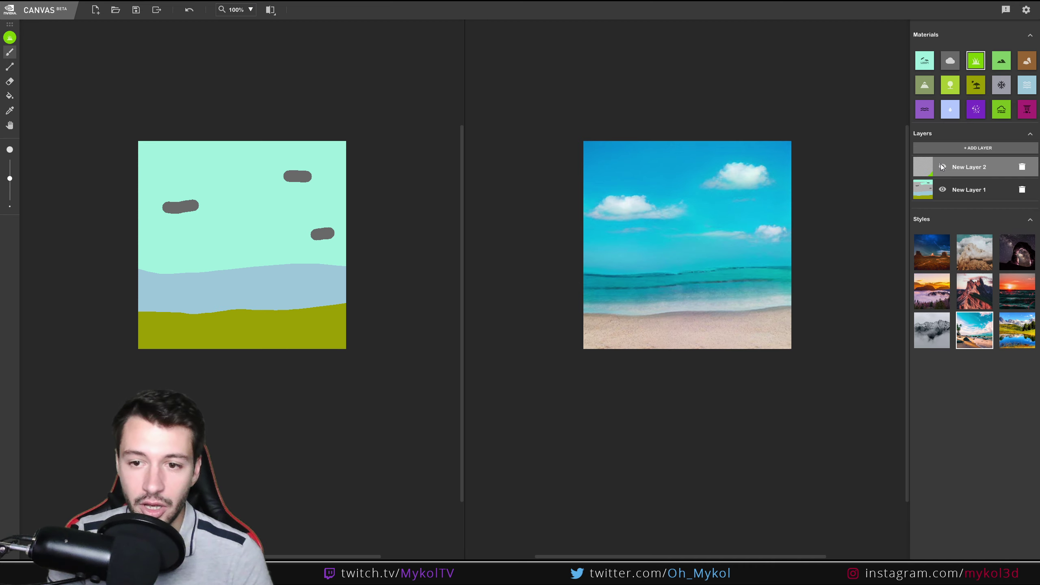
{"action": "left_click", "coordinate": [941, 167]}
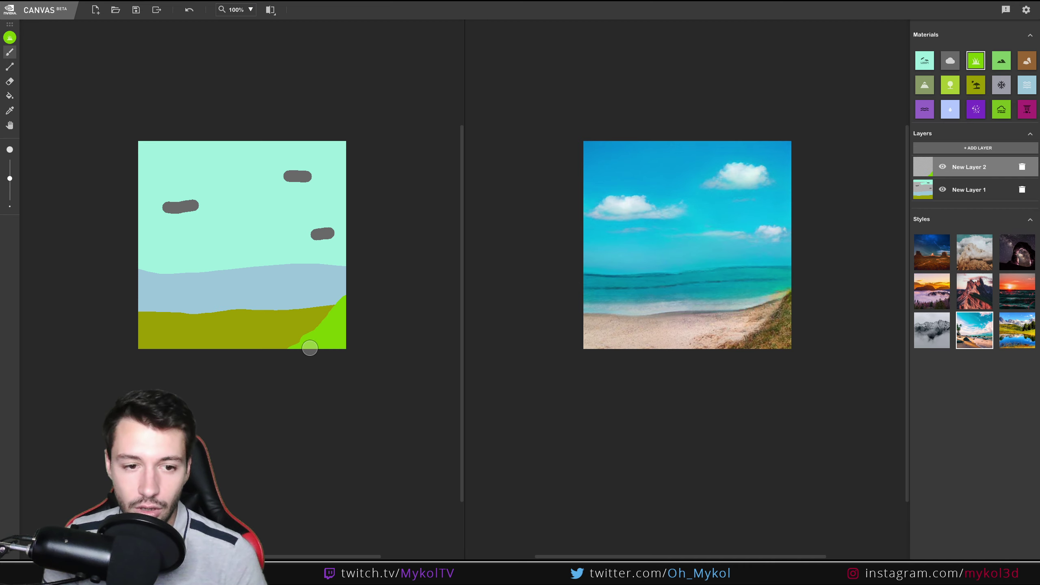
Step: Paint a thin strip of grass along the picture's bottom edge on New Layer 2, extending the grass patch across the sand
{"action": "left_click_drag", "start_coordinate": [308, 345], "coordinate": [127, 346]}
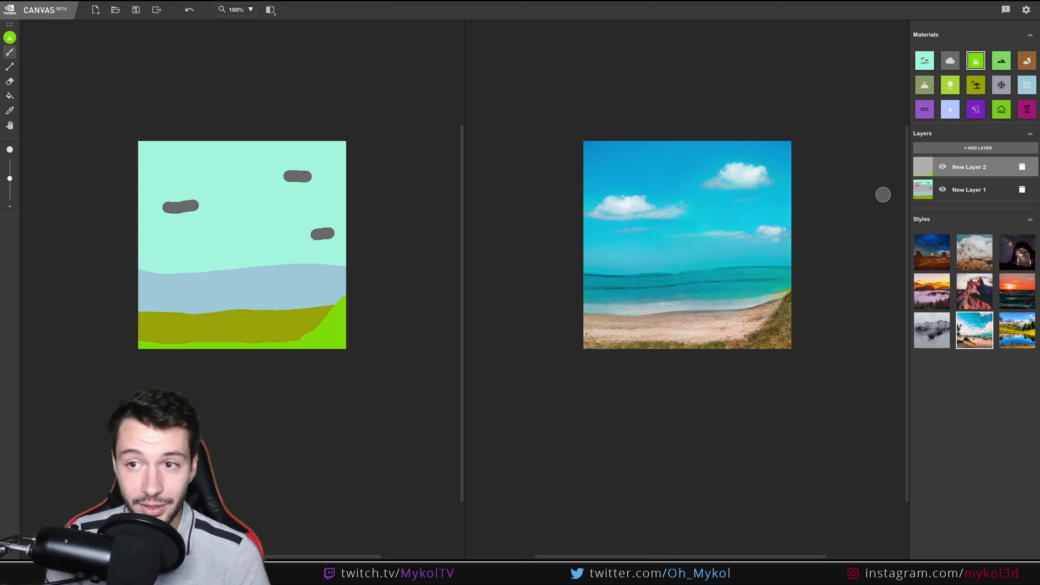
Step: Compare the foggy, beach, sunset, lake, red mountain and night styles on the landscape, ending on the white-cloud style
{"action": "left_click", "coordinate": [932, 339]}
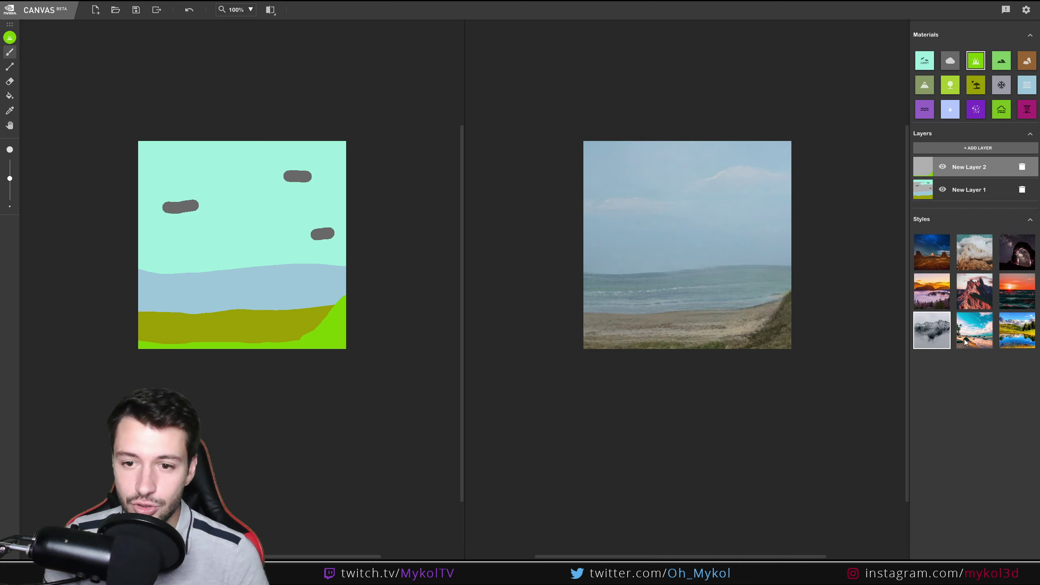
{"action": "left_click", "coordinate": [981, 340]}
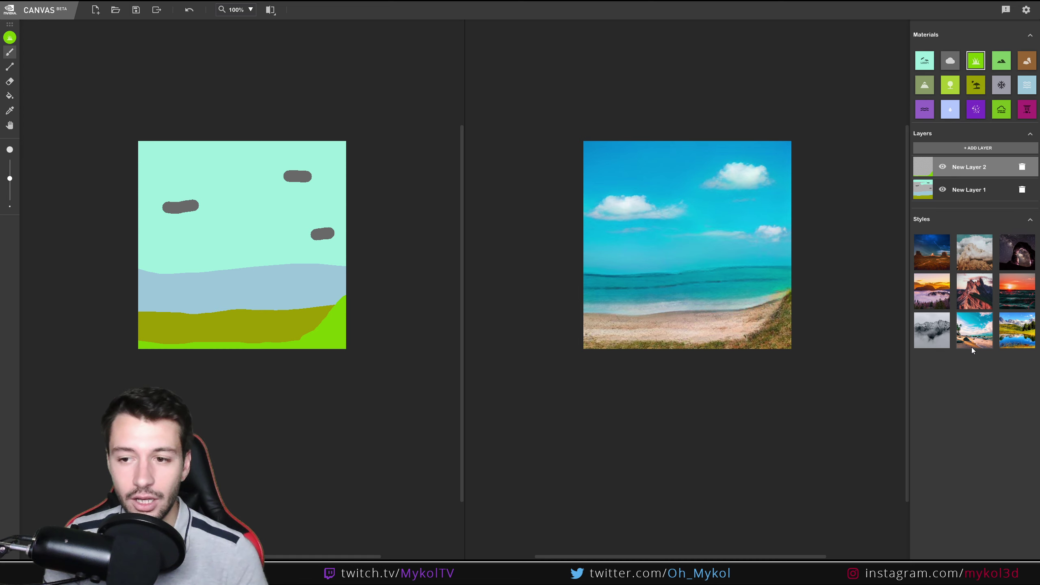
{"action": "left_click", "coordinate": [938, 334]}
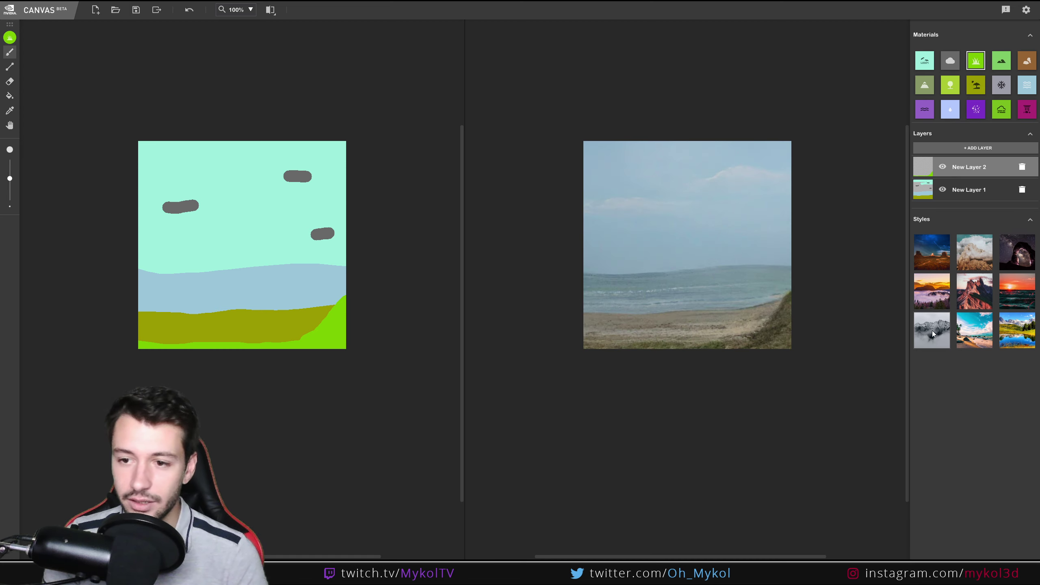
{"action": "left_click", "coordinate": [1014, 290]}
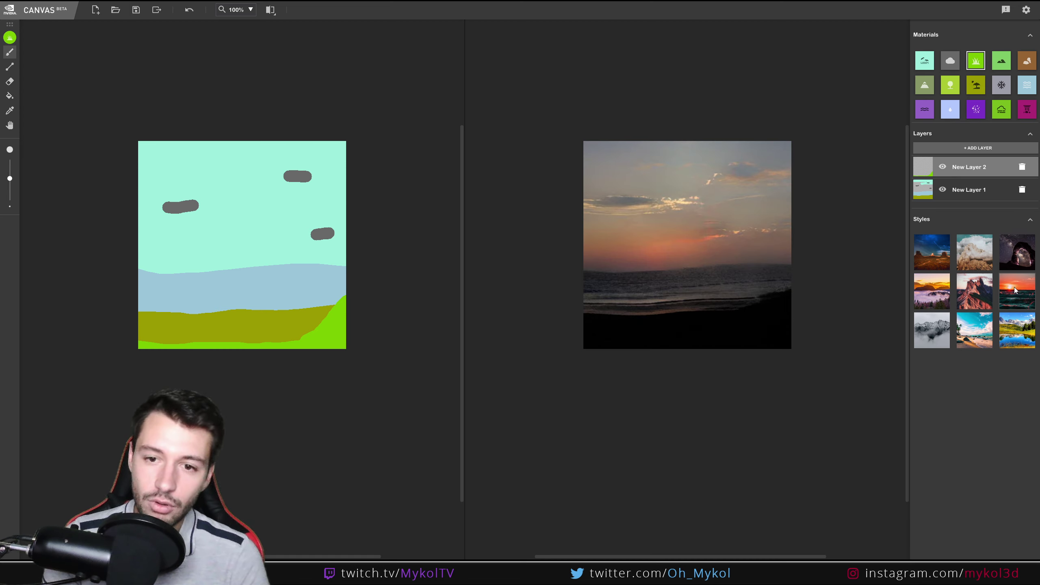
{"action": "left_click", "coordinate": [1030, 331]}
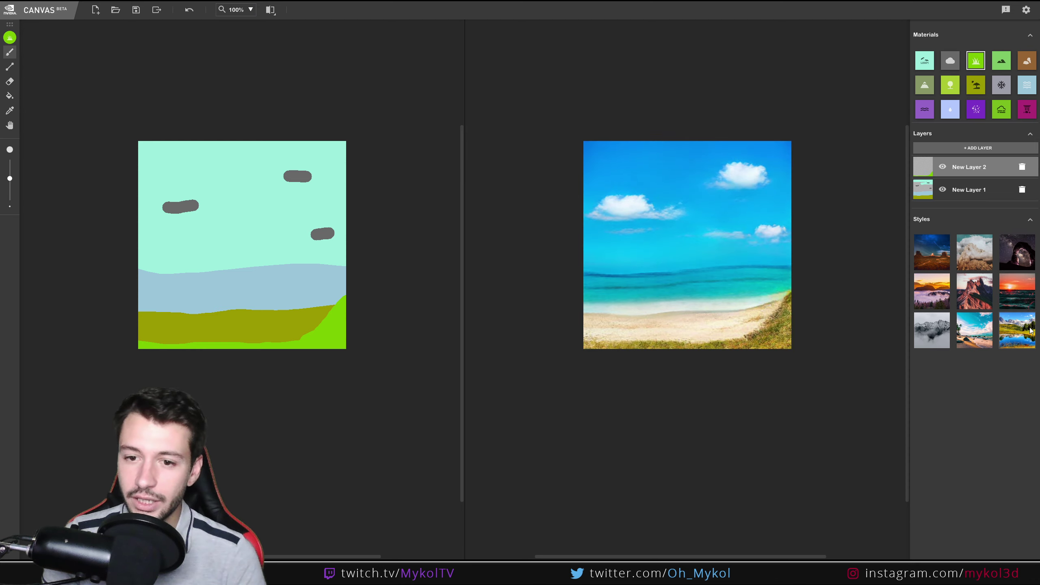
{"action": "left_click", "coordinate": [974, 291]}
{"action": "left_click", "coordinate": [940, 298]}
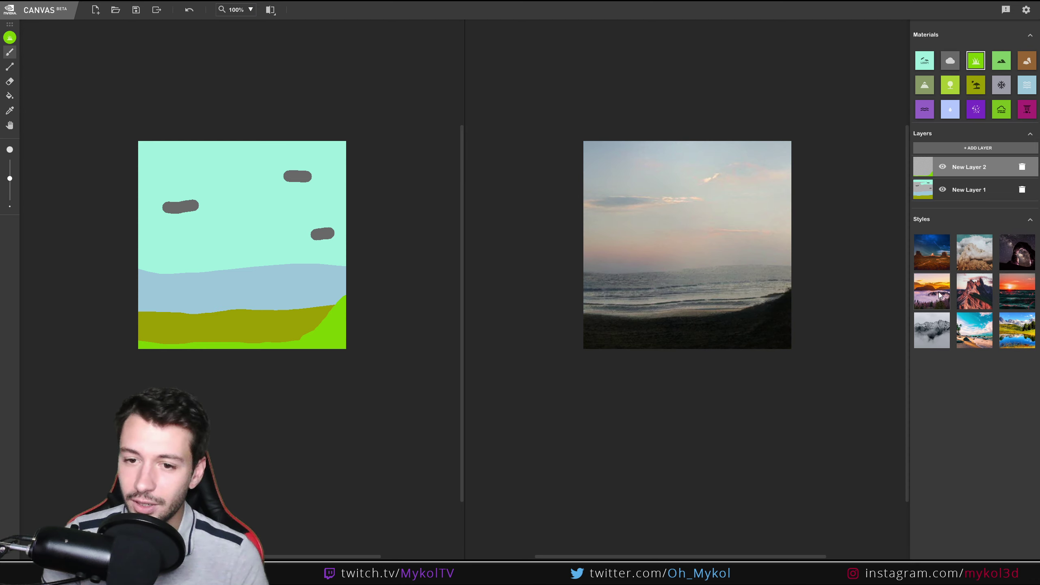
{"action": "left_click", "coordinate": [949, 295]}
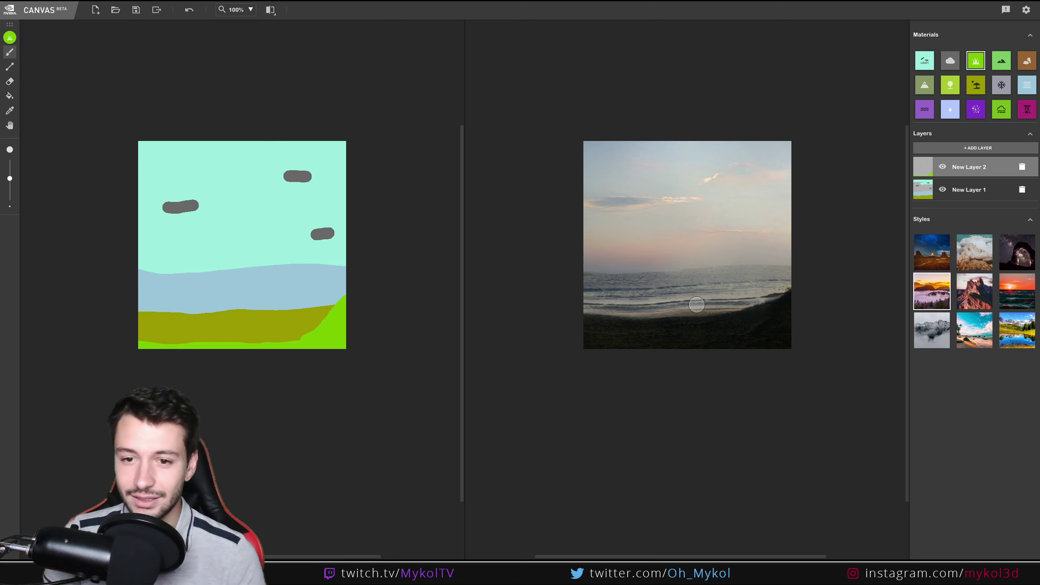
{"action": "left_click", "coordinate": [937, 252]}
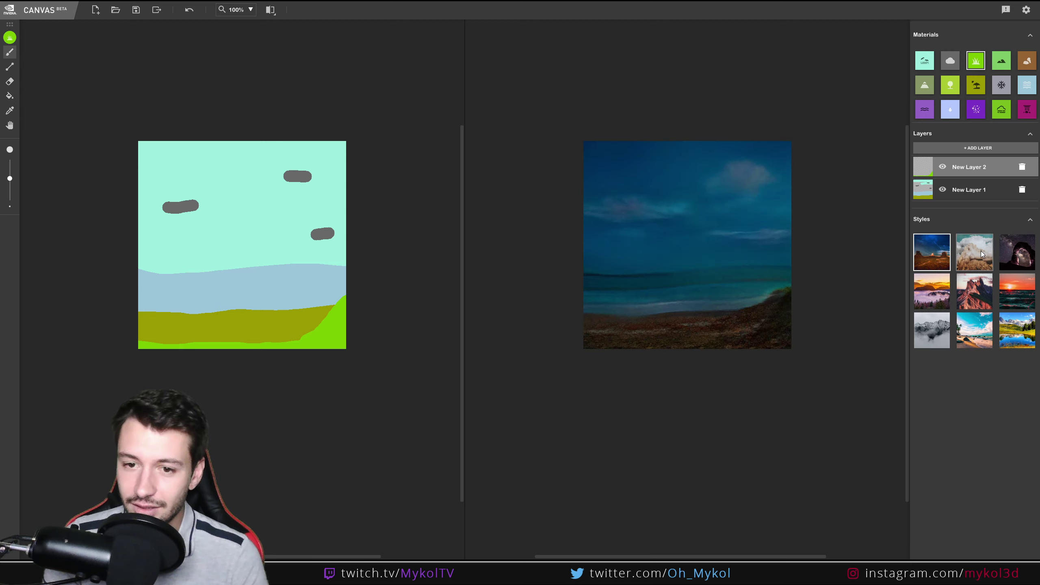
{"action": "left_click", "coordinate": [981, 250]}
{"action": "left_click", "coordinate": [1001, 255]}
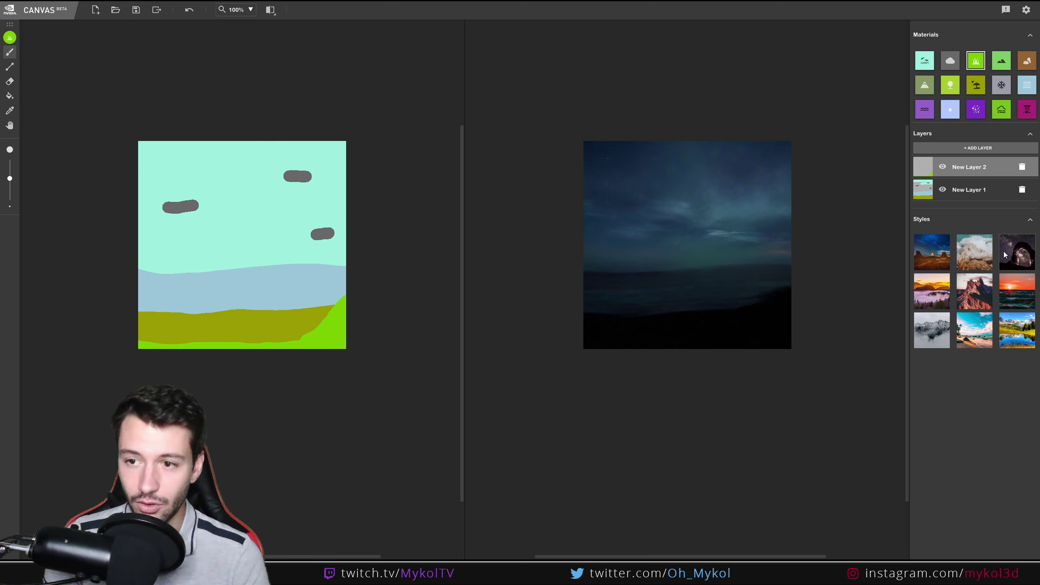
{"action": "left_click", "coordinate": [978, 255]}
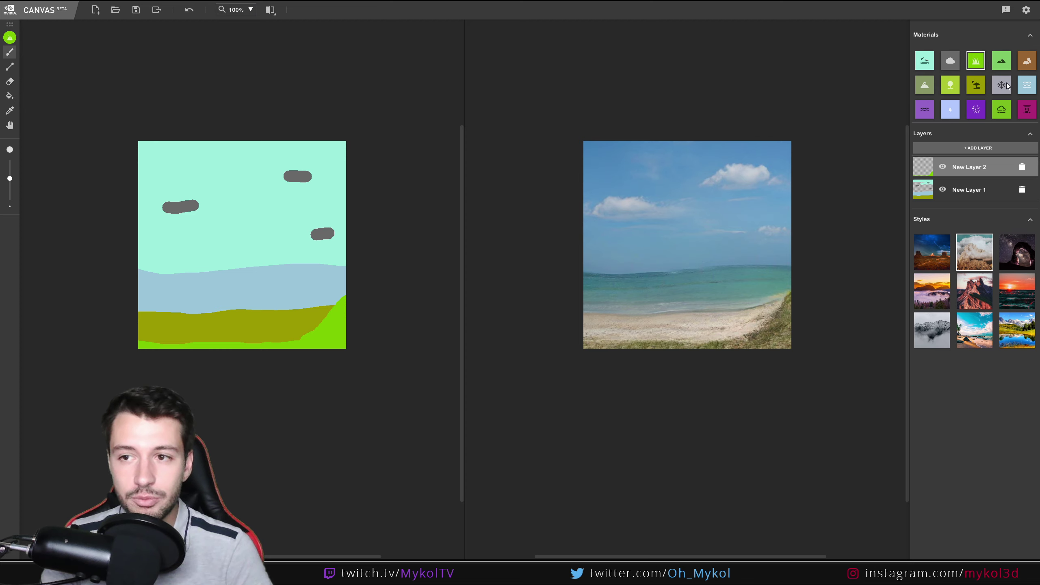
Step: Paint a low stone wall block in the picture's lower-left corner on New Layer 2, undoing the upright strip tried first
{"action": "left_click", "coordinate": [1023, 118]}
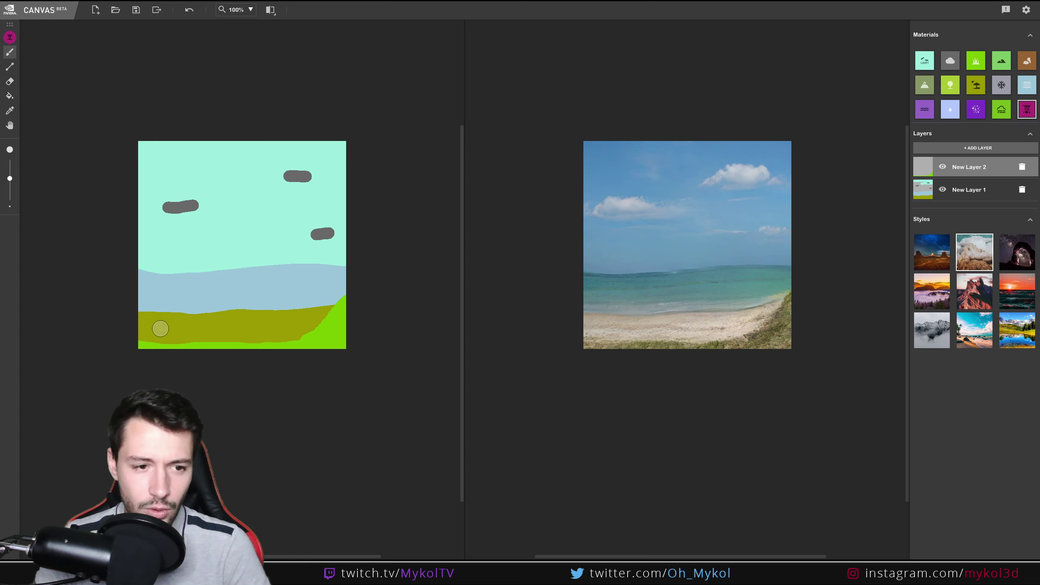
{"action": "mouse_move", "coordinate": [145, 328]}
{"action": "left_mouse_down"}
{"action": "mouse_move", "coordinate": [147, 302]}
{"action": "mouse_move", "coordinate": [144, 329]}
{"action": "left_mouse_up"}
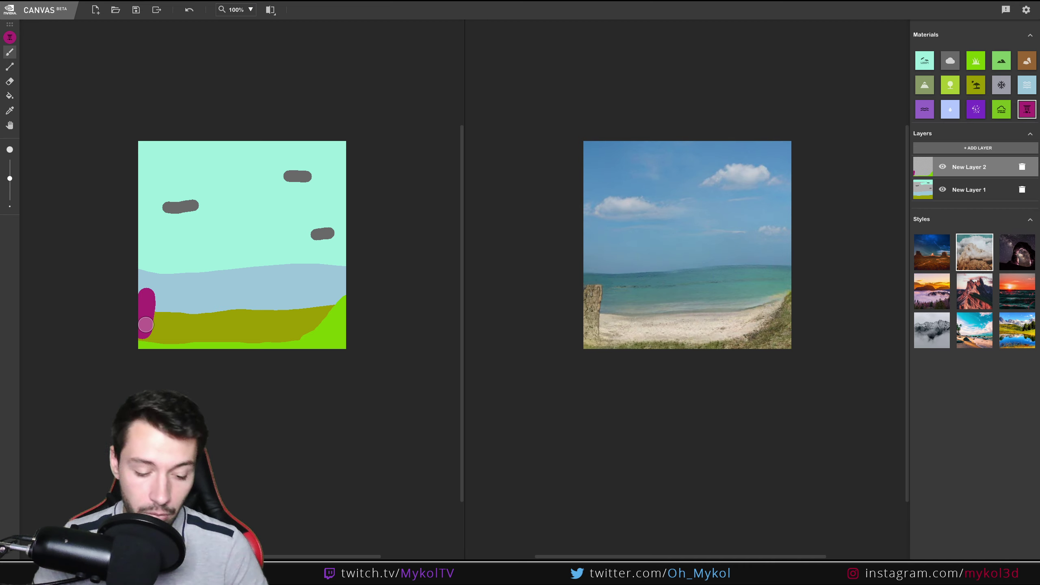
{"action": "key", "text": "ctrl+z"}
{"action": "mouse_move", "coordinate": [215, 325]}
{"action": "left_mouse_down"}
{"action": "mouse_move", "coordinate": [134, 313]}
{"action": "mouse_move", "coordinate": [135, 326]}
{"action": "mouse_move", "coordinate": [208, 325]}
{"action": "mouse_move", "coordinate": [159, 347]}
{"action": "mouse_move", "coordinate": [130, 347]}
{"action": "mouse_move", "coordinate": [142, 336]}
{"action": "mouse_move", "coordinate": [193, 333]}
{"action": "mouse_move", "coordinate": [169, 344]}
{"action": "left_mouse_up"}
{"action": "key", "text": "ctrl+z"}
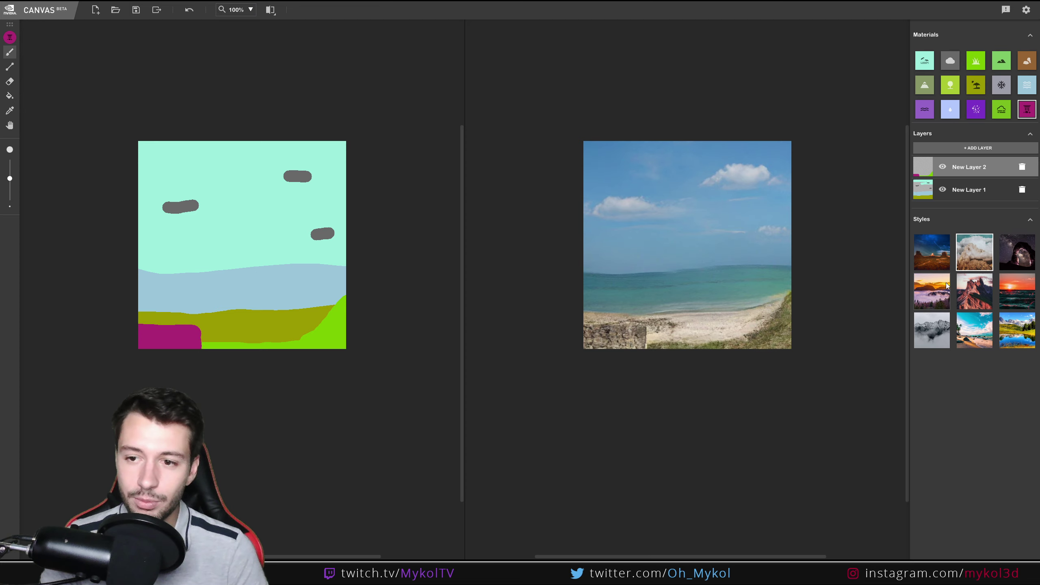
Step: Apply the grey foggy-mountain style and start a new image, discarding the changes to the beach picture
{"action": "left_click", "coordinate": [936, 320]}
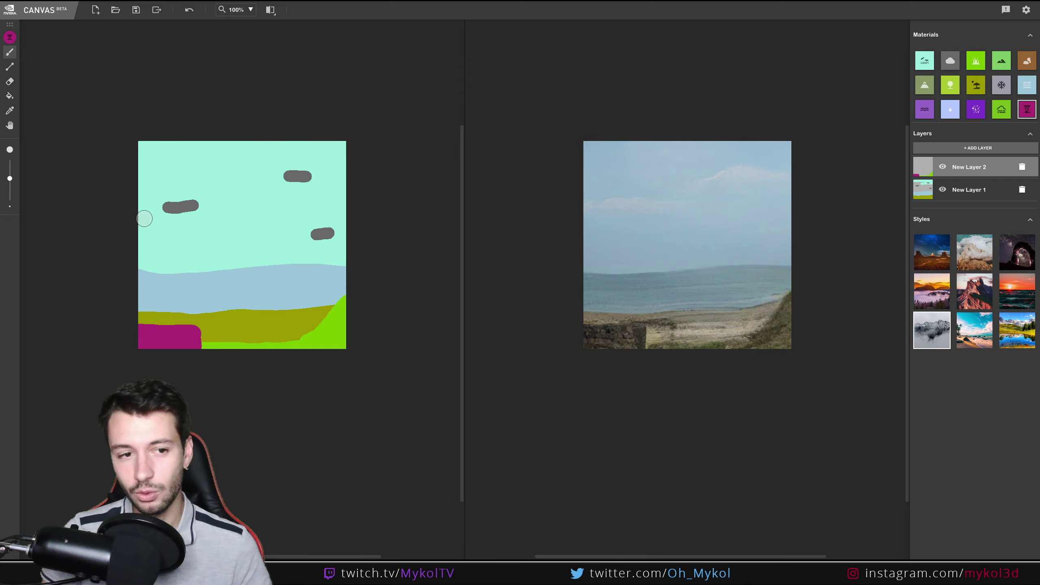
{"action": "left_click", "coordinate": [99, 12]}
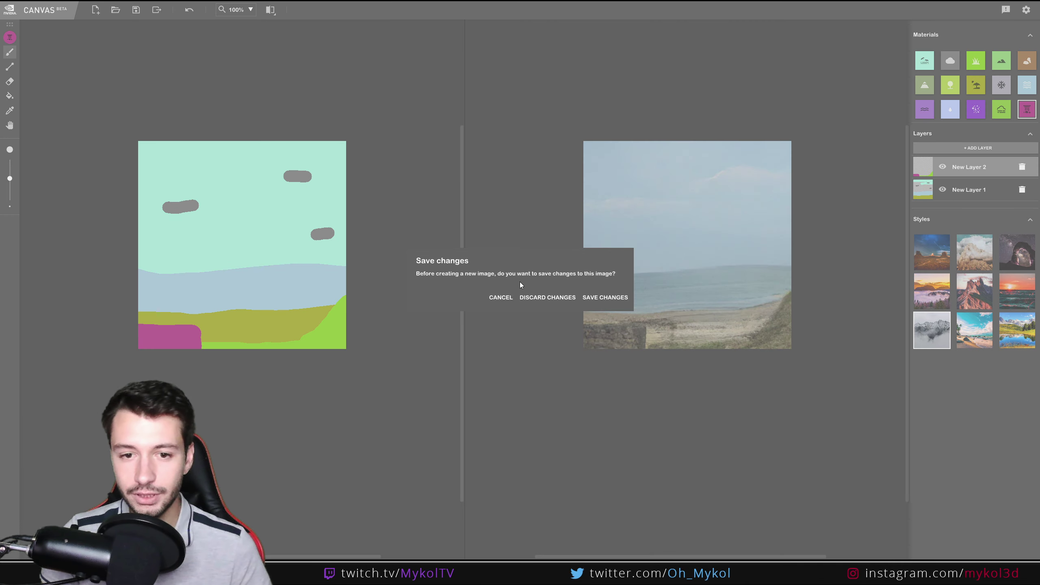
{"action": "left_click", "coordinate": [548, 297]}
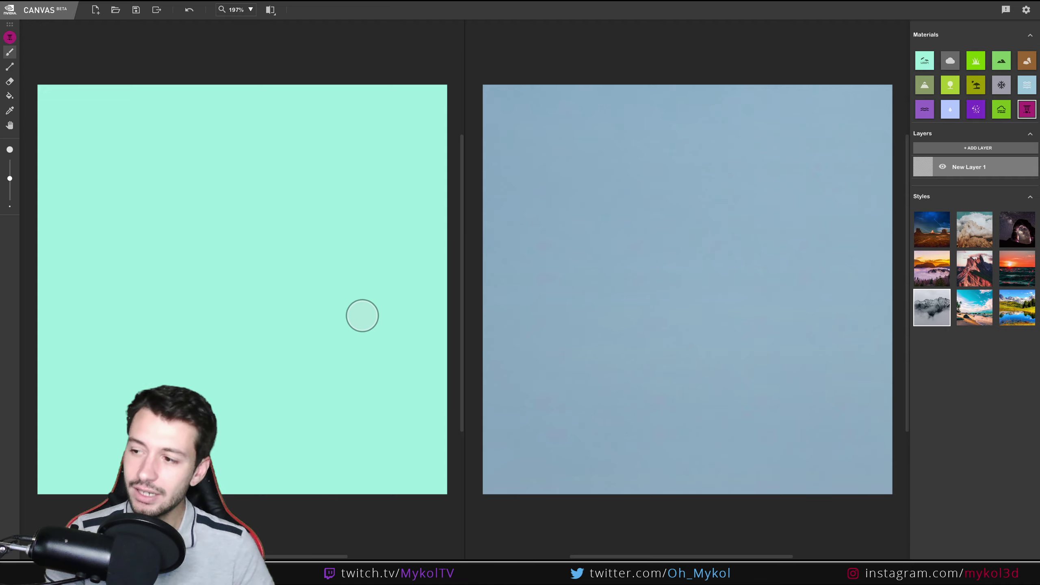
{"action": "left_click_drag", "start_coordinate": [244, 321], "coordinate": [239, 276]}
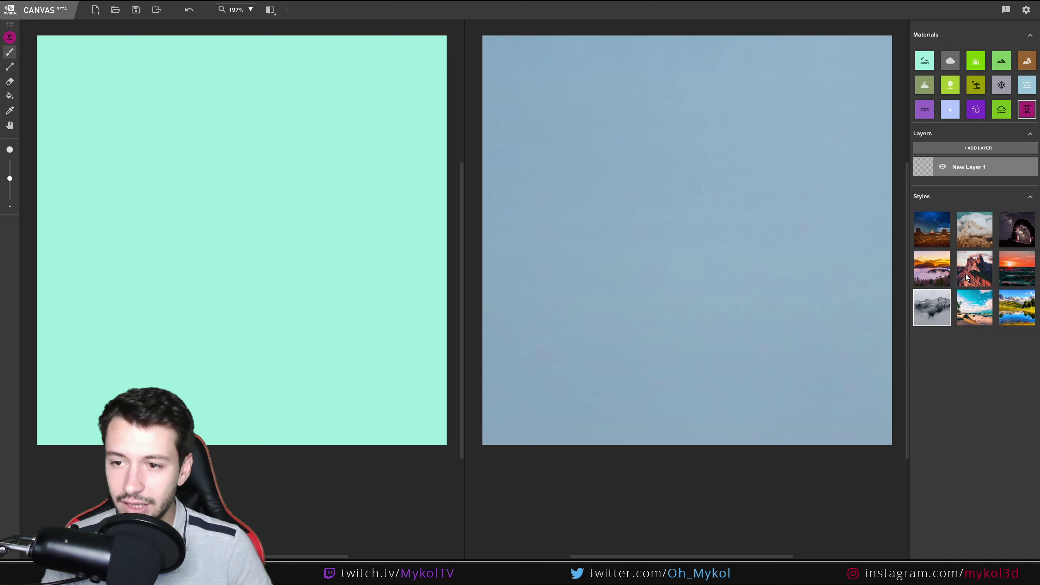
{"action": "left_click", "coordinate": [939, 313]}
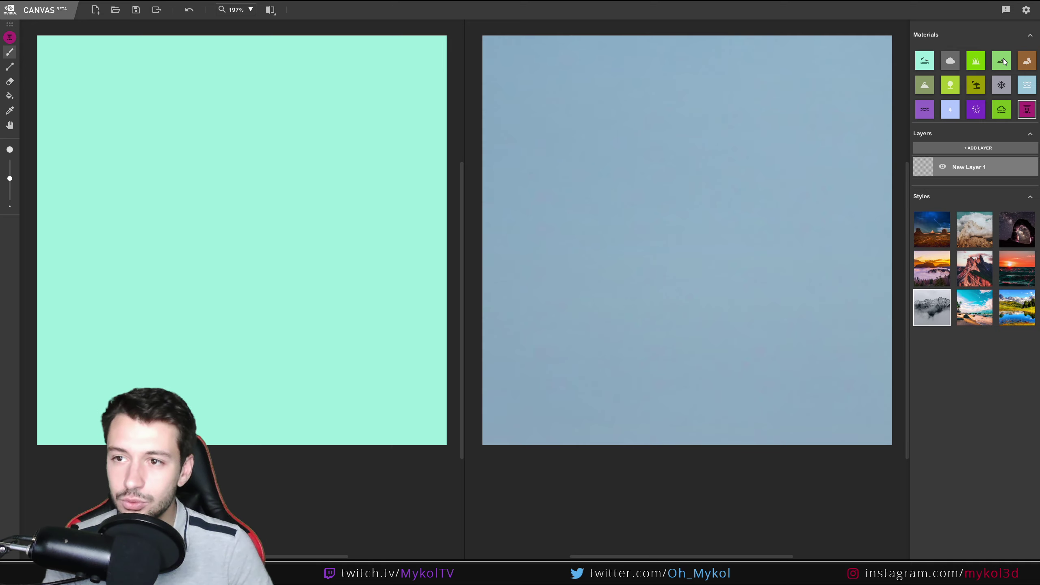
Step: Paint a large mountain filling the lower canvas, with snow over its summit and a snow patch on the lower-left slope
{"action": "left_click", "coordinate": [924, 86]}
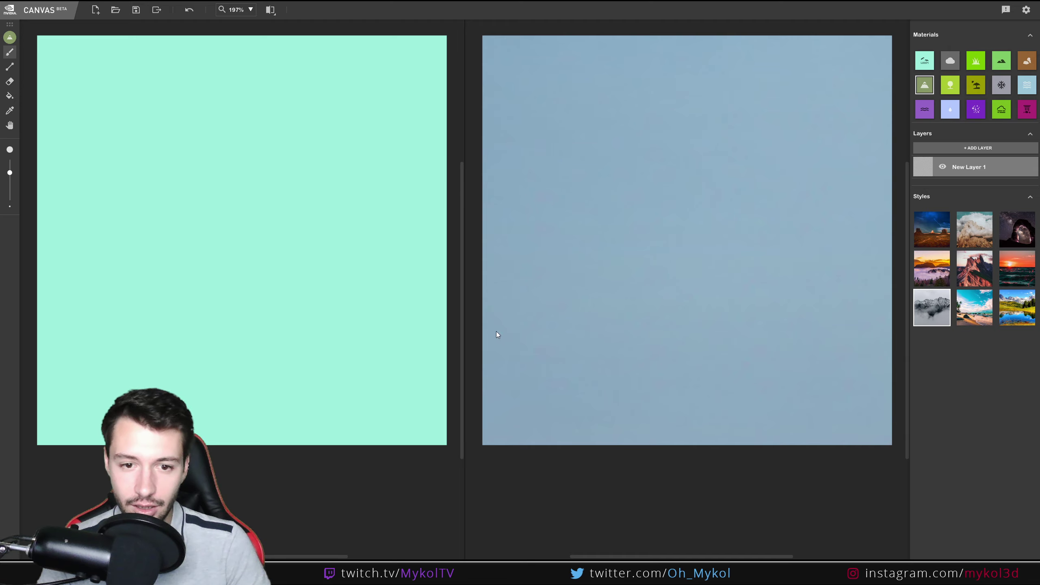
{"action": "mouse_move", "coordinate": [41, 340]}
{"action": "left_mouse_down"}
{"action": "mouse_move", "coordinate": [281, 167]}
{"action": "mouse_move", "coordinate": [374, 223]}
{"action": "mouse_move", "coordinate": [435, 363]}
{"action": "mouse_move", "coordinate": [371, 434]}
{"action": "mouse_move", "coordinate": [84, 432]}
{"action": "mouse_move", "coordinate": [54, 348]}
{"action": "mouse_move", "coordinate": [124, 311]}
{"action": "mouse_move", "coordinate": [184, 246]}
{"action": "mouse_move", "coordinate": [262, 291]}
{"action": "mouse_move", "coordinate": [231, 256]}
{"action": "mouse_move", "coordinate": [274, 411]}
{"action": "mouse_move", "coordinate": [276, 229]}
{"action": "mouse_move", "coordinate": [318, 233]}
{"action": "mouse_move", "coordinate": [418, 375]}
{"action": "mouse_move", "coordinate": [293, 411]}
{"action": "mouse_move", "coordinate": [307, 266]}
{"action": "mouse_move", "coordinate": [369, 378]}
{"action": "mouse_move", "coordinate": [350, 322]}
{"action": "mouse_move", "coordinate": [375, 360]}
{"action": "left_mouse_up"}
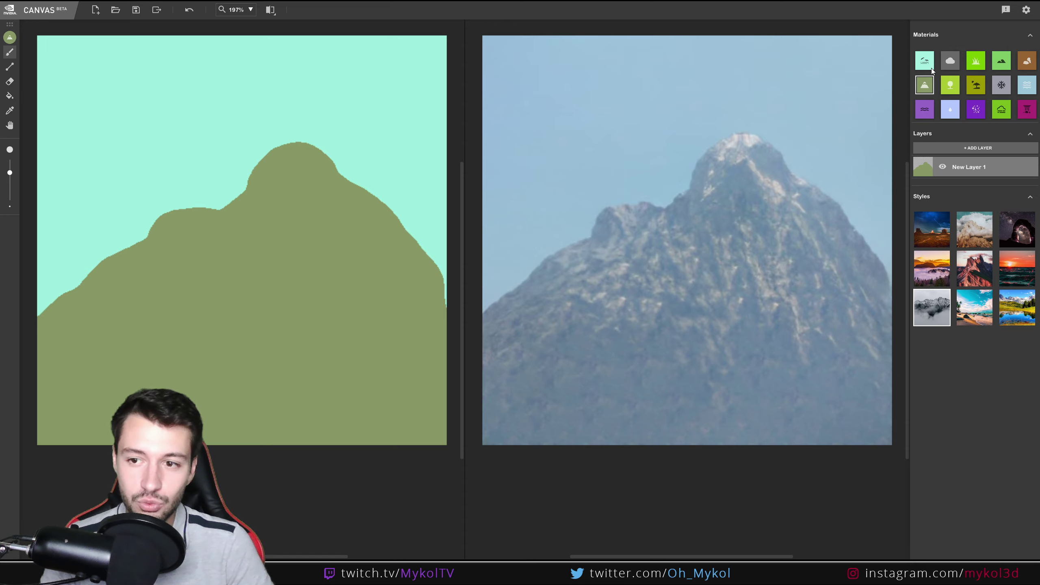
{"action": "left_click", "coordinate": [1001, 85]}
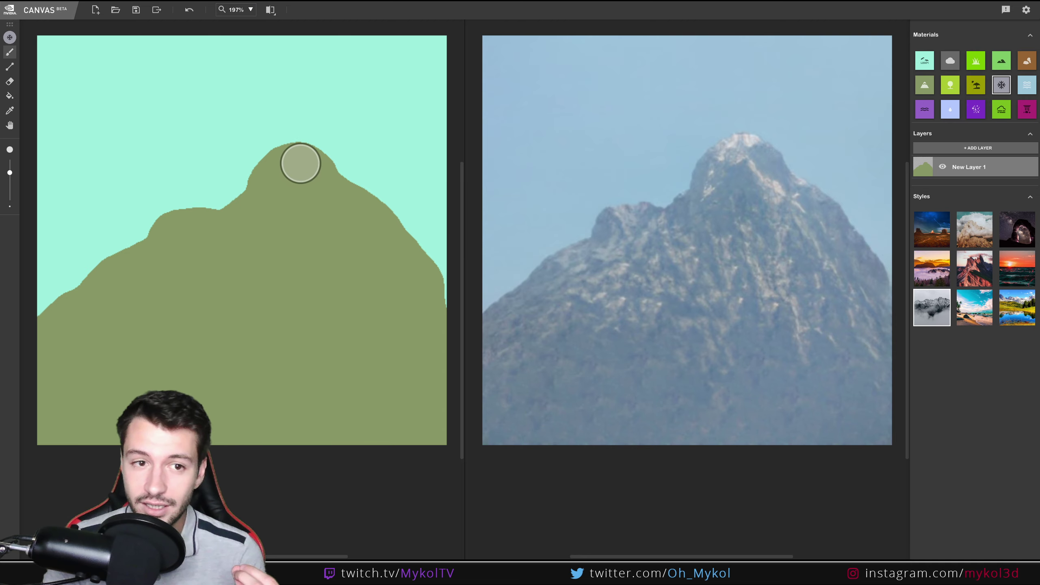
{"action": "mouse_move", "coordinate": [299, 163]}
{"action": "left_mouse_down"}
{"action": "mouse_move", "coordinate": [266, 182]}
{"action": "mouse_move", "coordinate": [301, 159]}
{"action": "mouse_move", "coordinate": [324, 179]}
{"action": "mouse_move", "coordinate": [248, 209]}
{"action": "mouse_move", "coordinate": [361, 210]}
{"action": "mouse_move", "coordinate": [333, 196]}
{"action": "mouse_move", "coordinate": [361, 208]}
{"action": "left_mouse_up"}
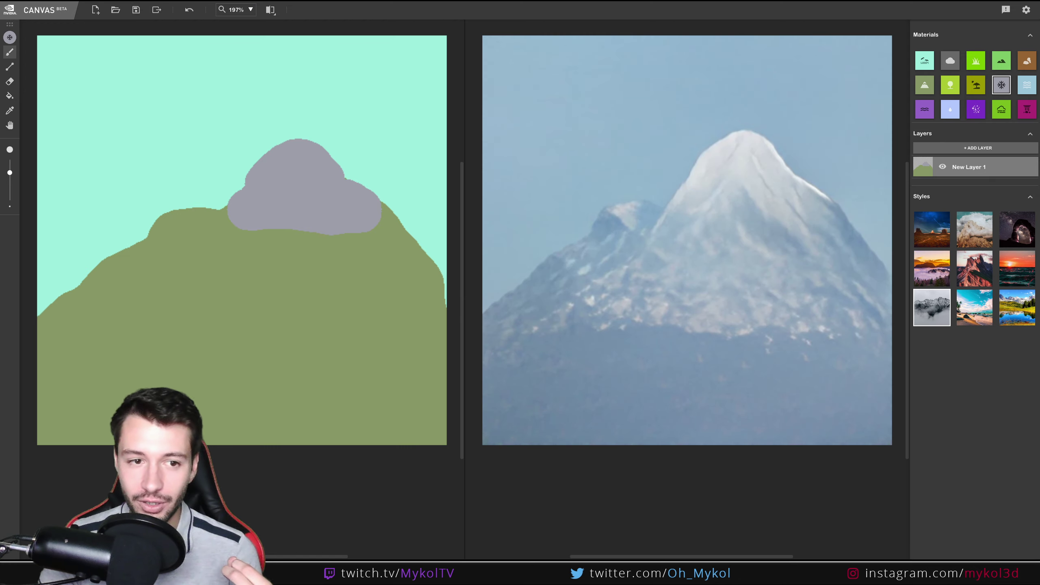
{"action": "mouse_move", "coordinate": [153, 295]}
{"action": "left_mouse_down"}
{"action": "mouse_move", "coordinate": [121, 350]}
{"action": "mouse_move", "coordinate": [81, 378]}
{"action": "left_mouse_up"}
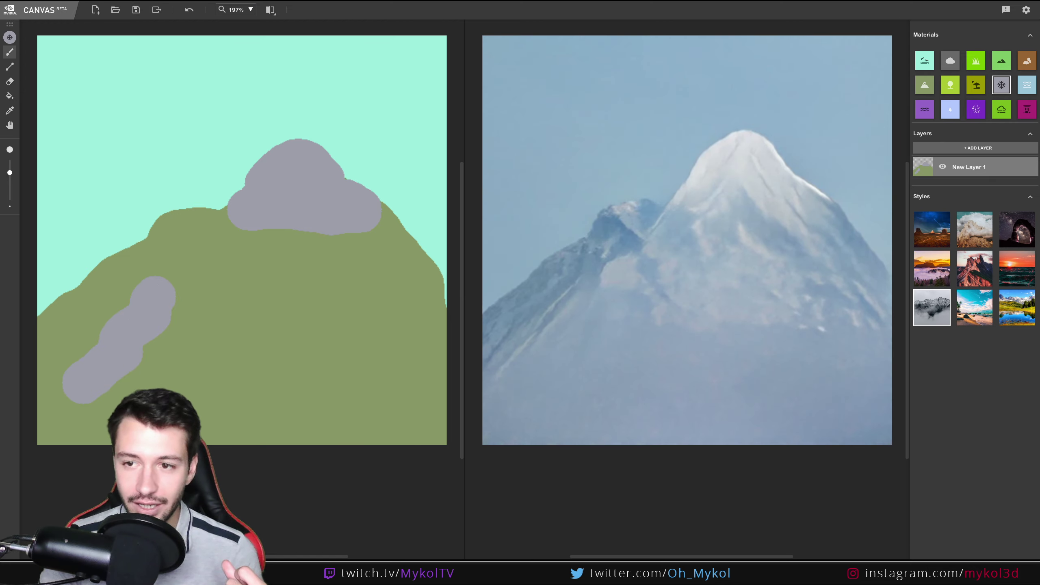
Step: Try the night desert and white-cloud styles on the snowy mountain, and apply the red rocky mountain style
{"action": "left_click", "coordinate": [929, 244]}
{"action": "left_click", "coordinate": [972, 239]}
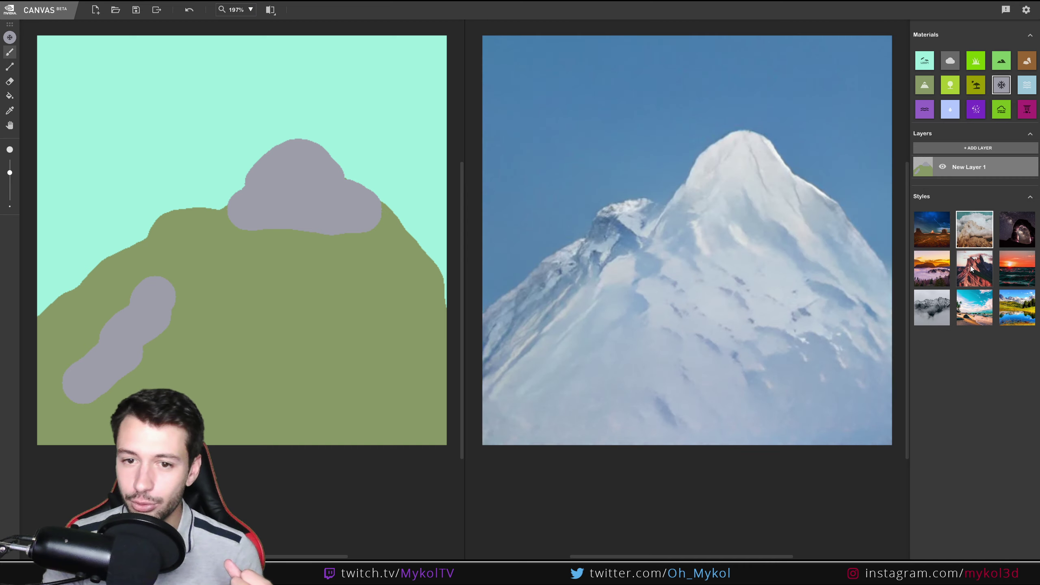
{"action": "left_click", "coordinate": [972, 267]}
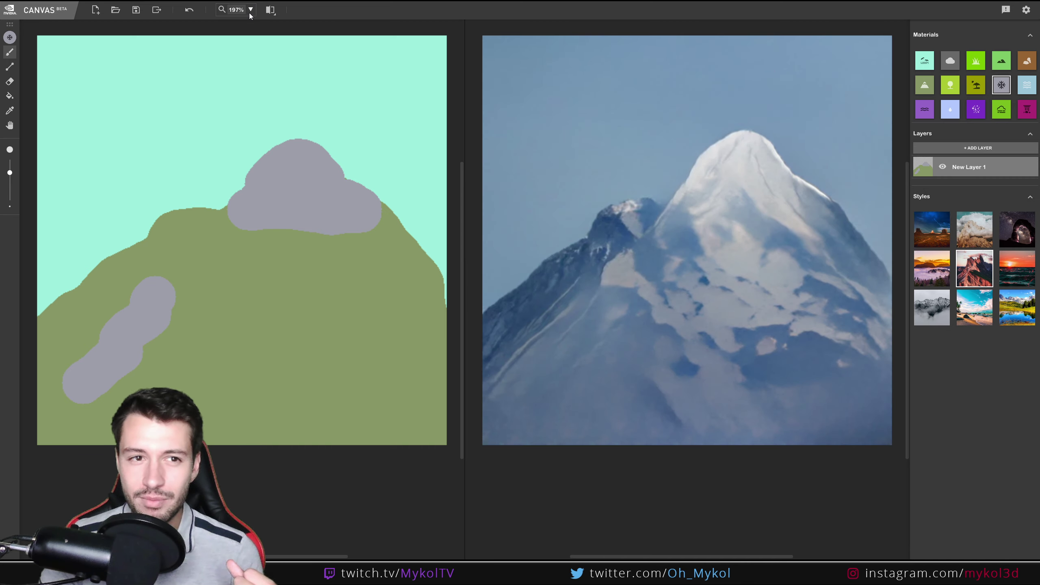
{"action": "left_click", "coordinate": [250, 11]}
{"action": "left_click", "coordinate": [242, 70]}
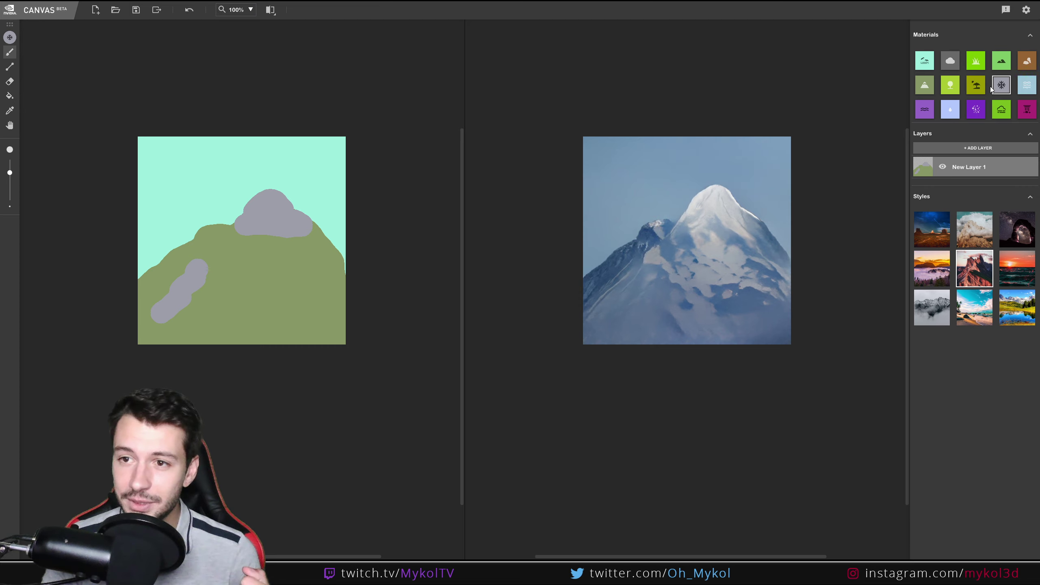
Step: Try a thick straight river from the snowy summit to the bottom edge with the Line tool, and undo it
{"action": "left_click", "coordinate": [924, 109]}
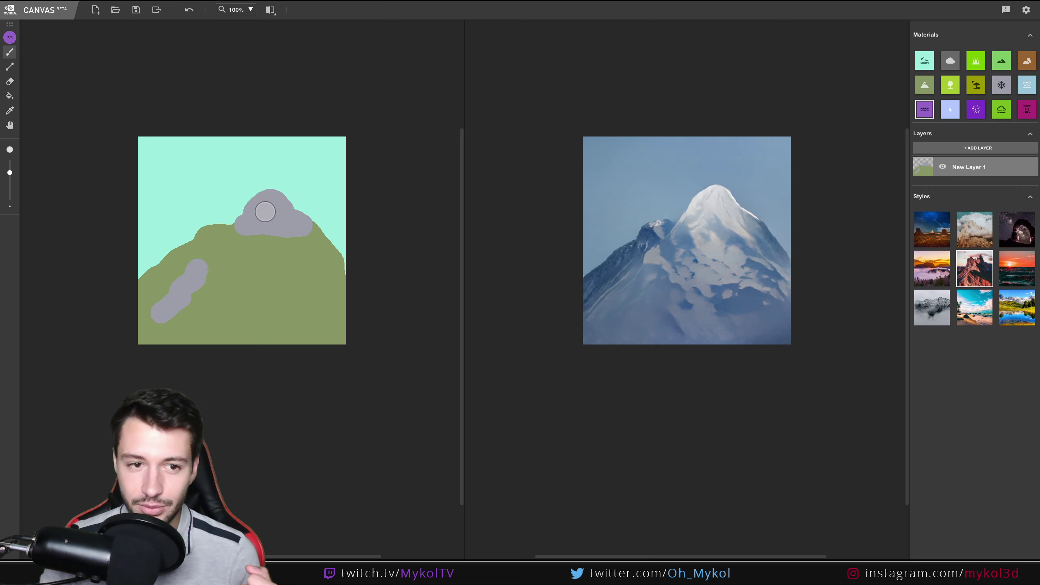
{"action": "key", "text": "bracketright"}
{"action": "key", "text": "bracketright"}
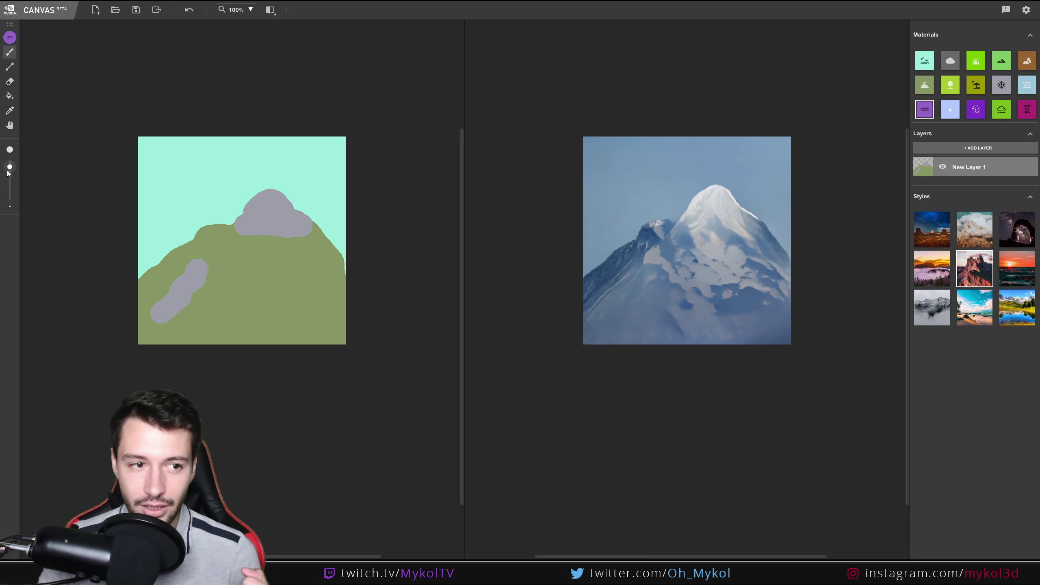
{"action": "left_click", "coordinate": [9, 67]}
{"action": "left_click_drag", "start_coordinate": [272, 195], "coordinate": [233, 365]}
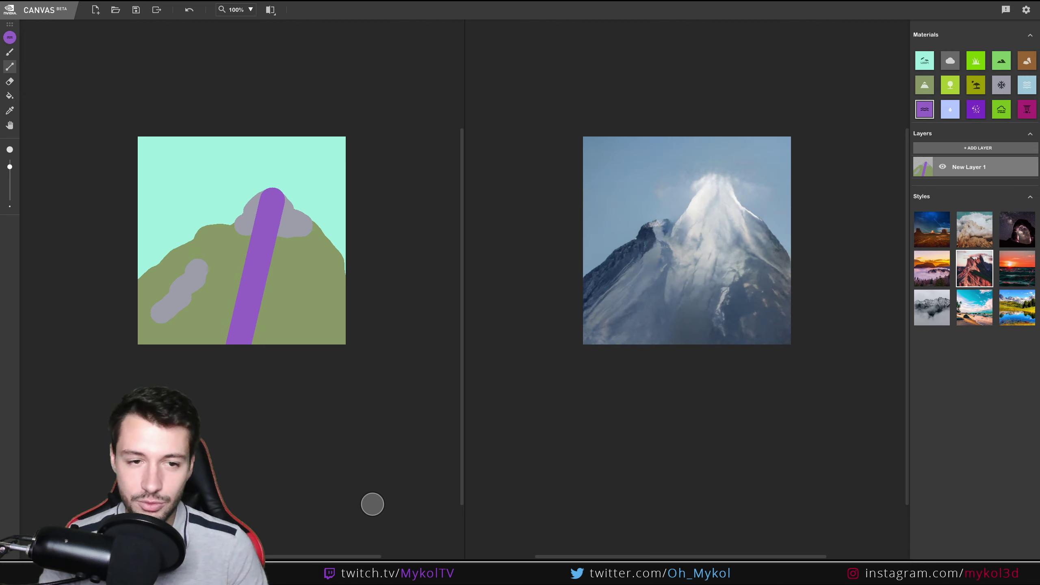
{"action": "key", "text": "ctrl+z"}
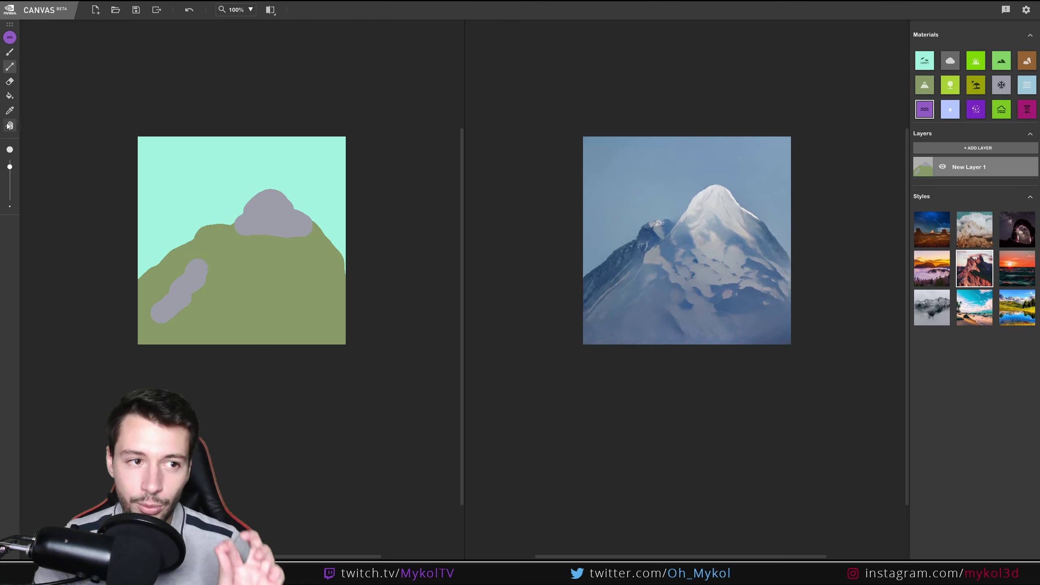
Step: Paint a thin winding river from the summit to the bottom edge with a smaller brush, adding branches down both slopes
{"action": "left_click", "coordinate": [10, 52]}
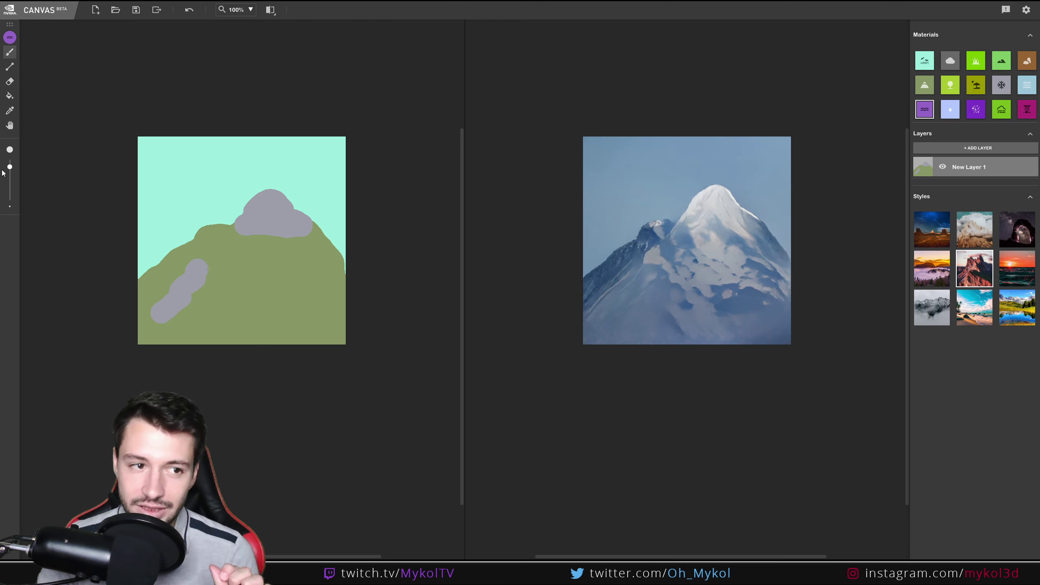
{"action": "left_click_drag", "start_coordinate": [10, 164], "coordinate": [10, 197]}
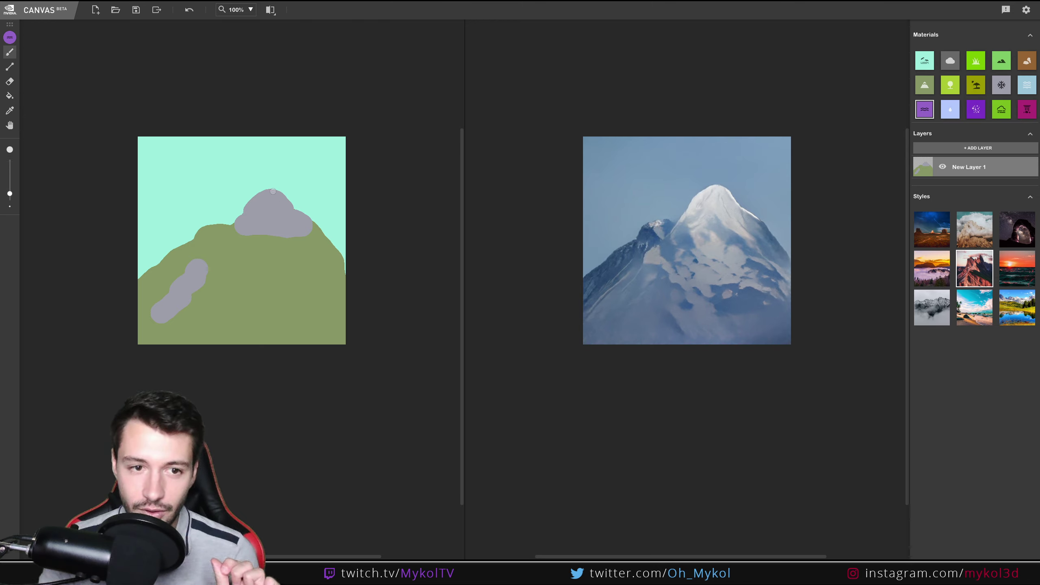
{"action": "mouse_move", "coordinate": [269, 194]}
{"action": "left_mouse_down"}
{"action": "mouse_move", "coordinate": [254, 289]}
{"action": "mouse_move", "coordinate": [225, 356]}
{"action": "left_mouse_up"}
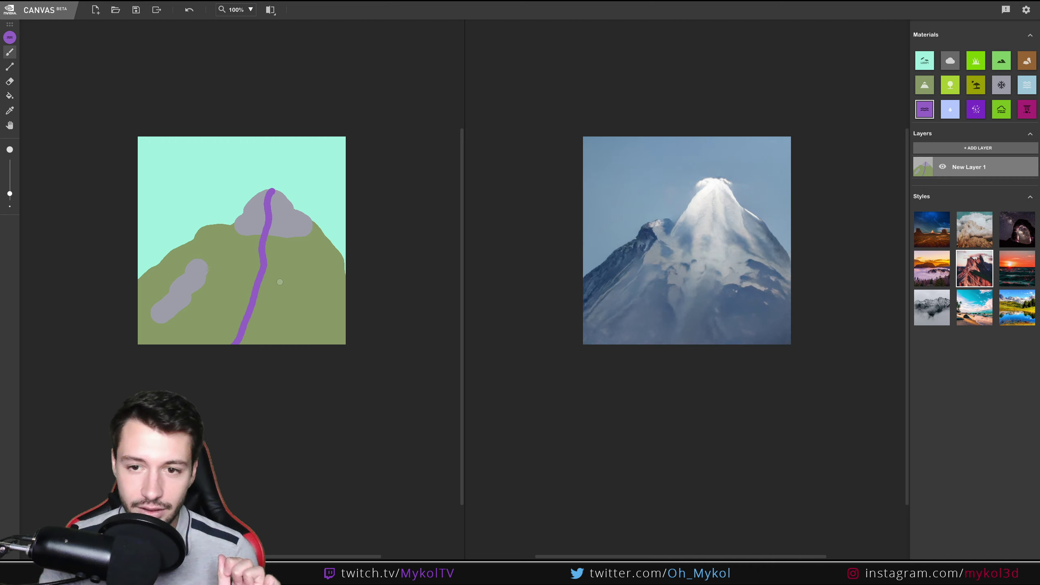
{"action": "mouse_move", "coordinate": [262, 269]}
{"action": "left_mouse_down"}
{"action": "mouse_move", "coordinate": [297, 343]}
{"action": "mouse_move", "coordinate": [345, 343]}
{"action": "left_mouse_up"}
{"action": "left_click_drag", "start_coordinate": [259, 249], "coordinate": [176, 344]}
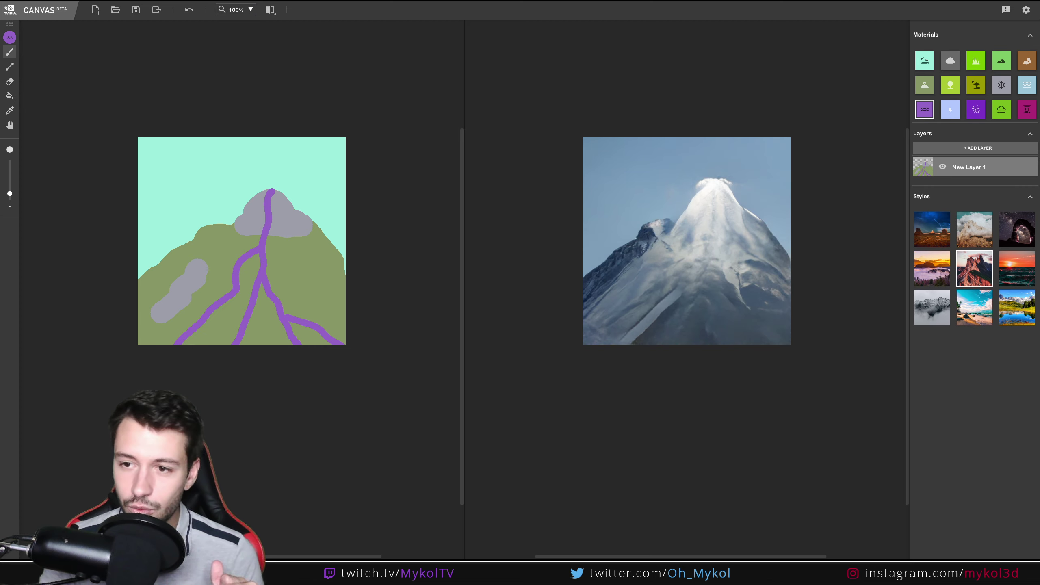
Step: Apply the sunny beach style and add a short branch to the middle river and a long one down the left slope
{"action": "left_click", "coordinate": [970, 311]}
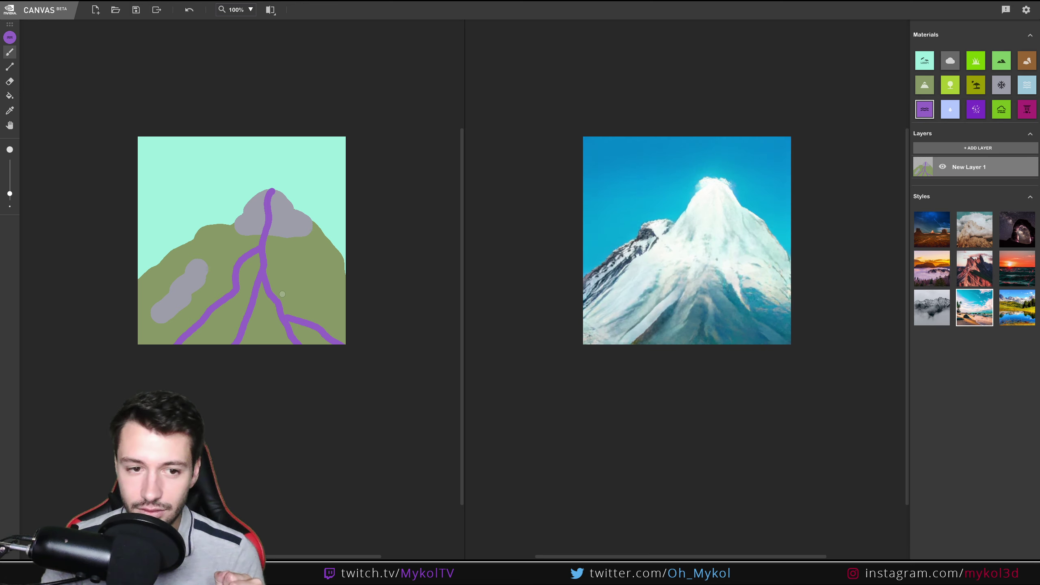
{"action": "left_click_drag", "start_coordinate": [246, 330], "coordinate": [265, 364]}
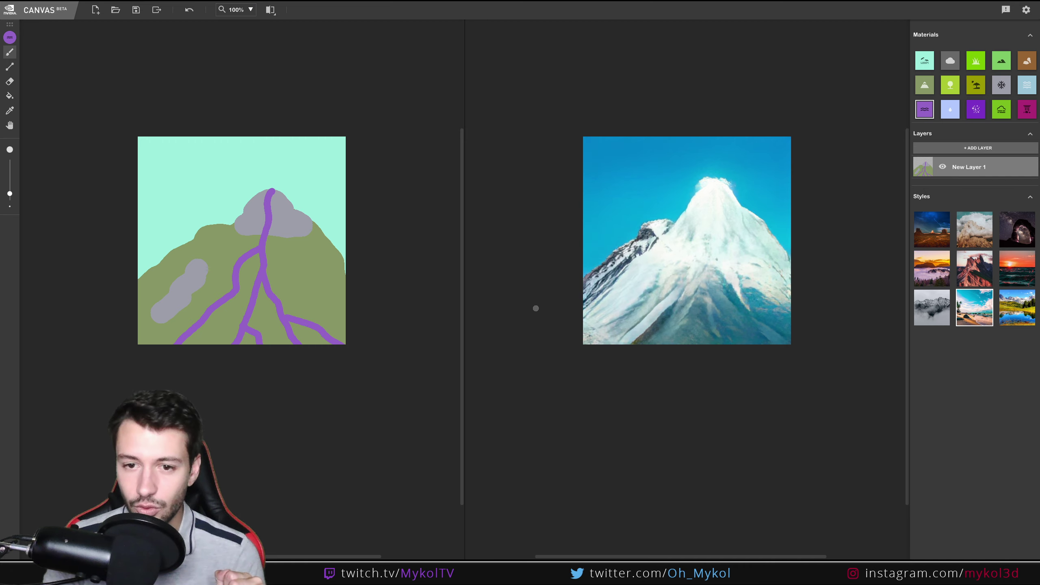
{"action": "mouse_move", "coordinate": [262, 237]}
{"action": "left_mouse_down"}
{"action": "mouse_move", "coordinate": [190, 261]}
{"action": "mouse_move", "coordinate": [139, 327]}
{"action": "left_mouse_up"}
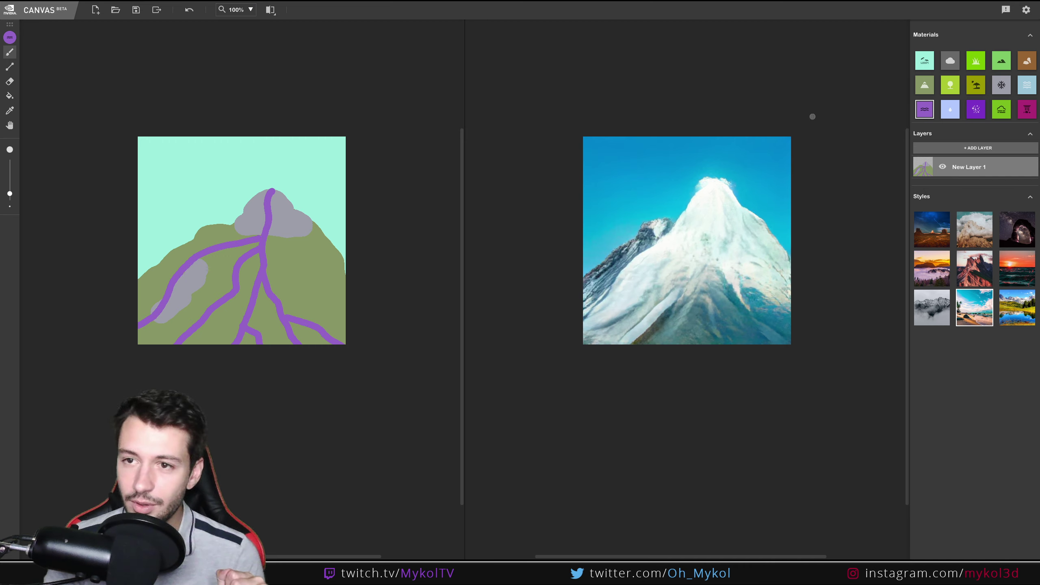
Step: Create a new image, discarding the changes to the current one, and apply the green meadow and lake style
{"action": "left_click", "coordinate": [95, 9]}
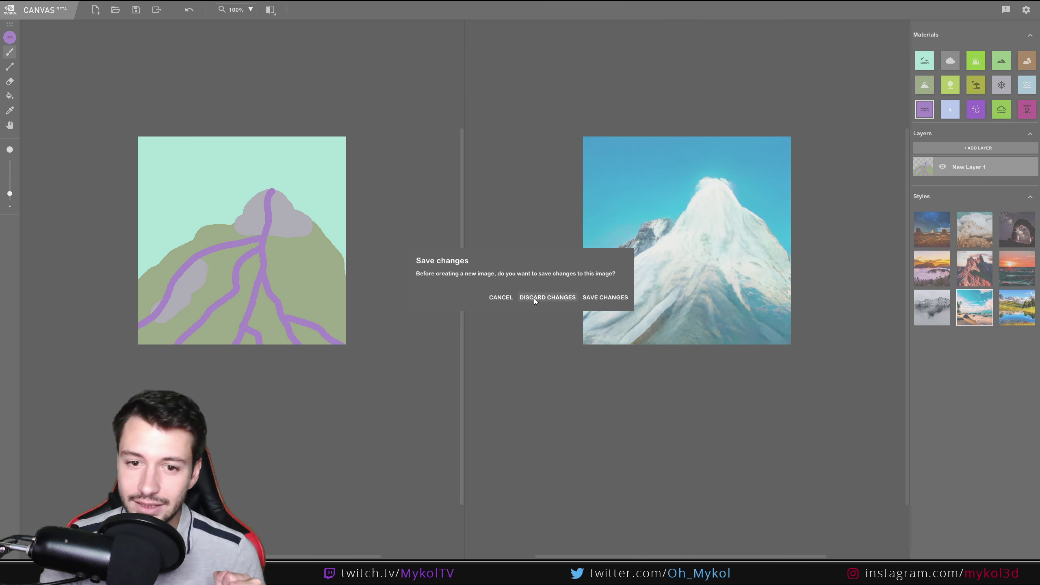
{"action": "left_click", "coordinate": [545, 298]}
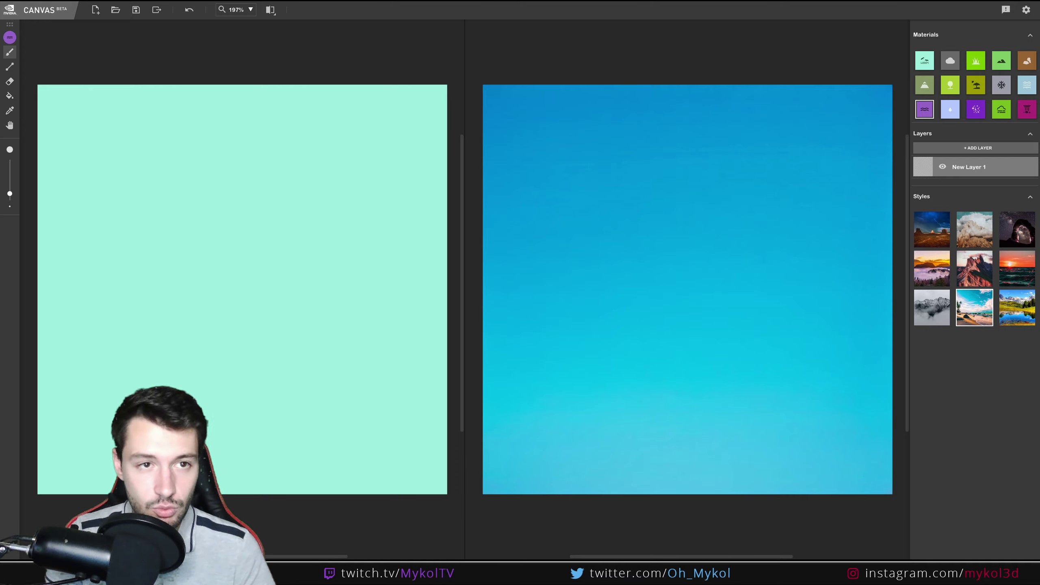
{"action": "left_click", "coordinate": [249, 10]}
{"action": "left_click", "coordinate": [241, 74]}
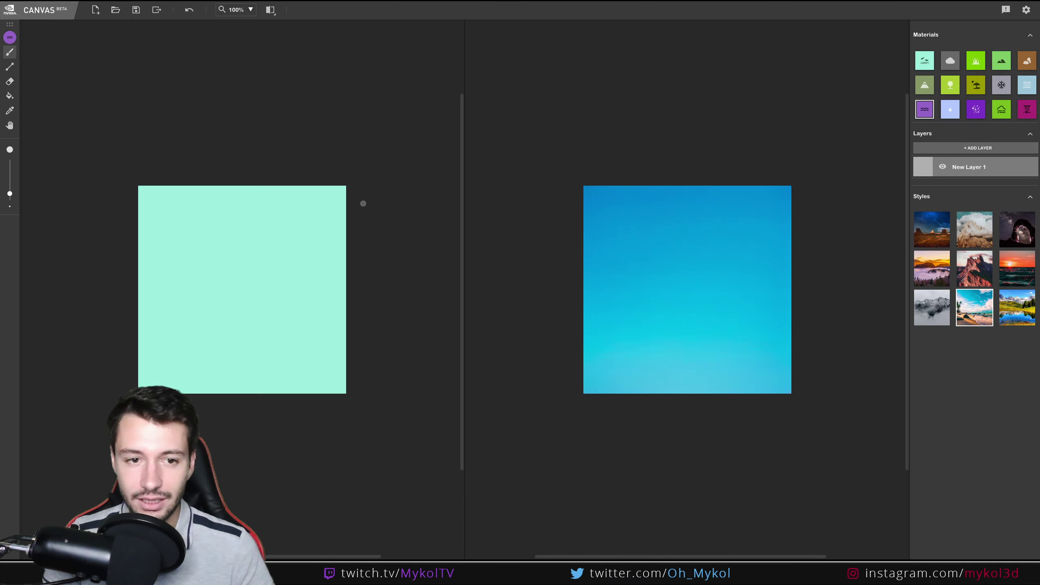
{"action": "scroll", "coordinate": [287, 250], "scroll_direction": "down", "scroll_amount": 2}
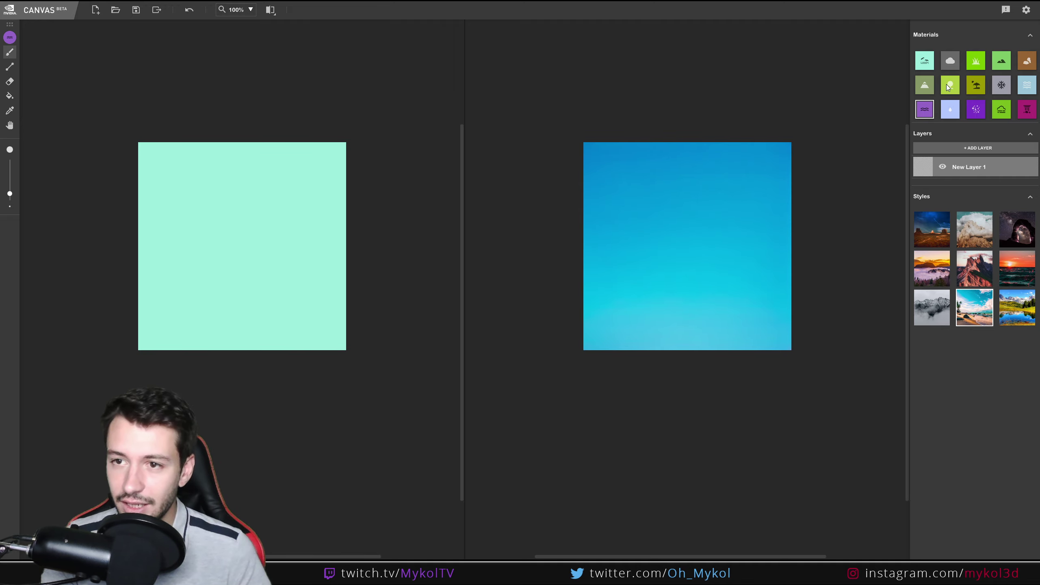
{"action": "left_click", "coordinate": [1020, 309]}
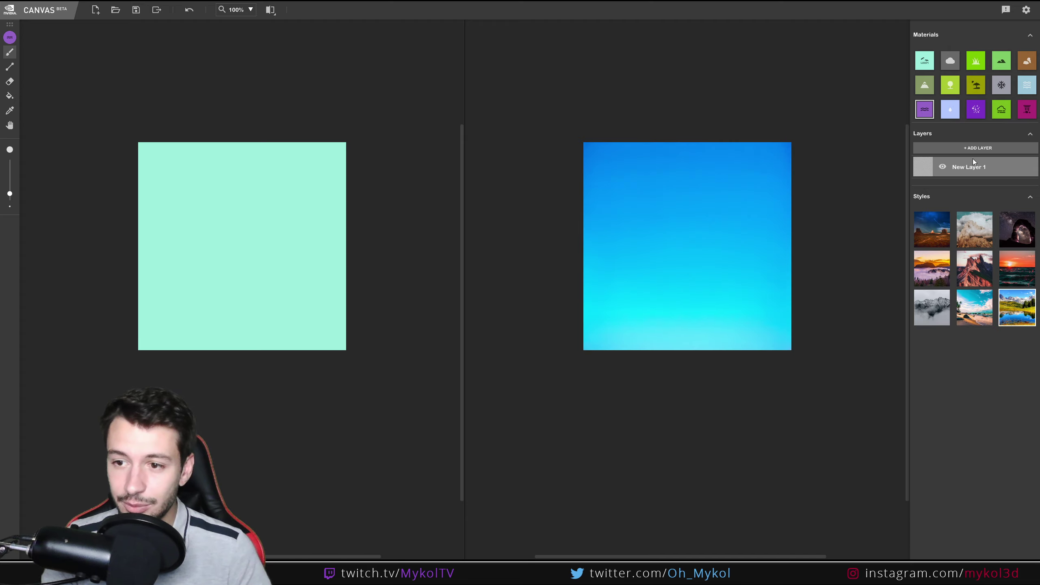
Step: Paint the lower half of the canvas with grass using a larger brush, and paint a wide band of water across it
{"action": "left_click", "coordinate": [950, 112]}
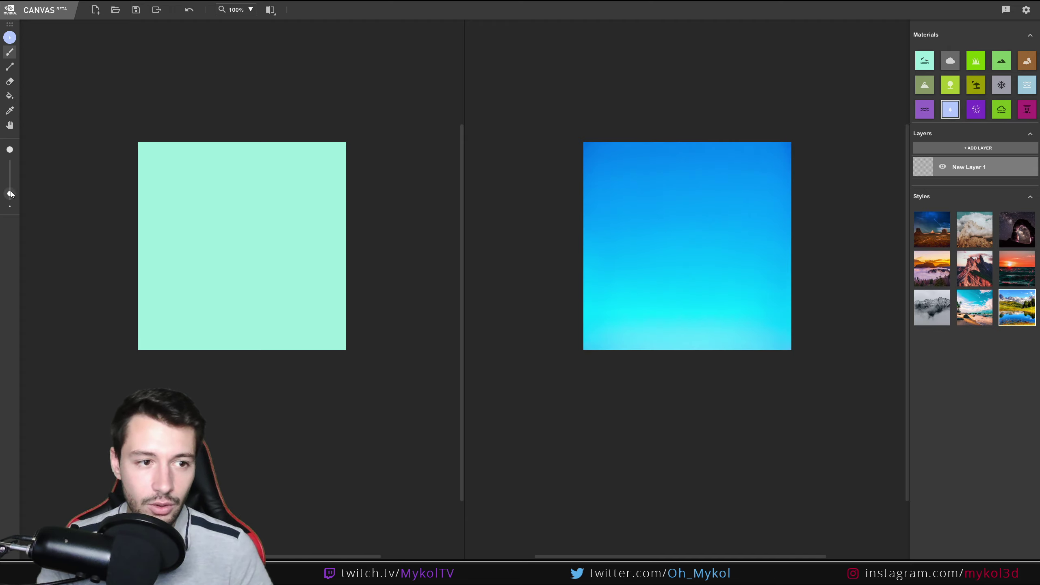
{"action": "left_click_drag", "start_coordinate": [11, 194], "coordinate": [9, 183]}
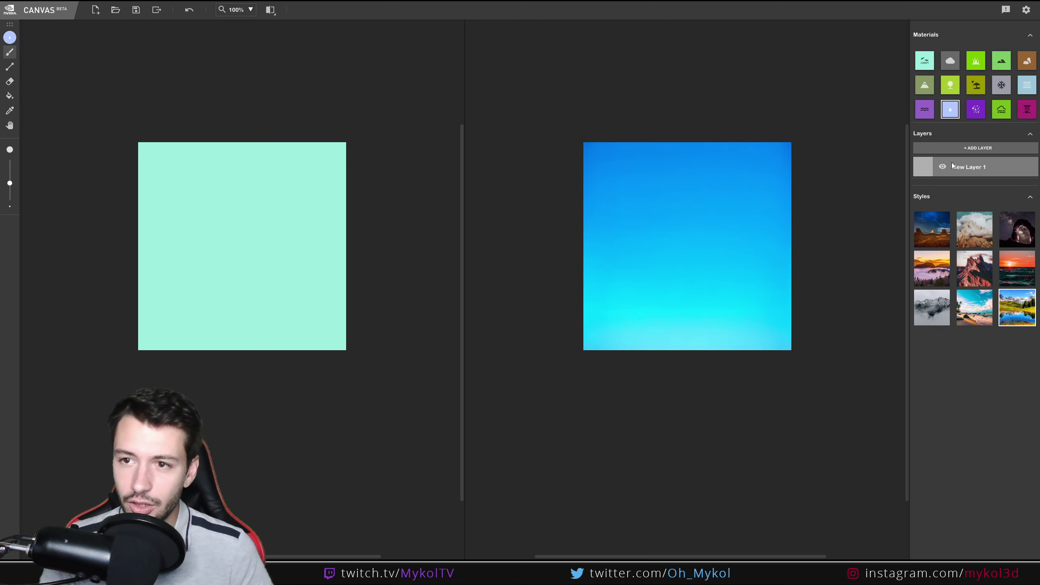
{"action": "left_click", "coordinate": [977, 61]}
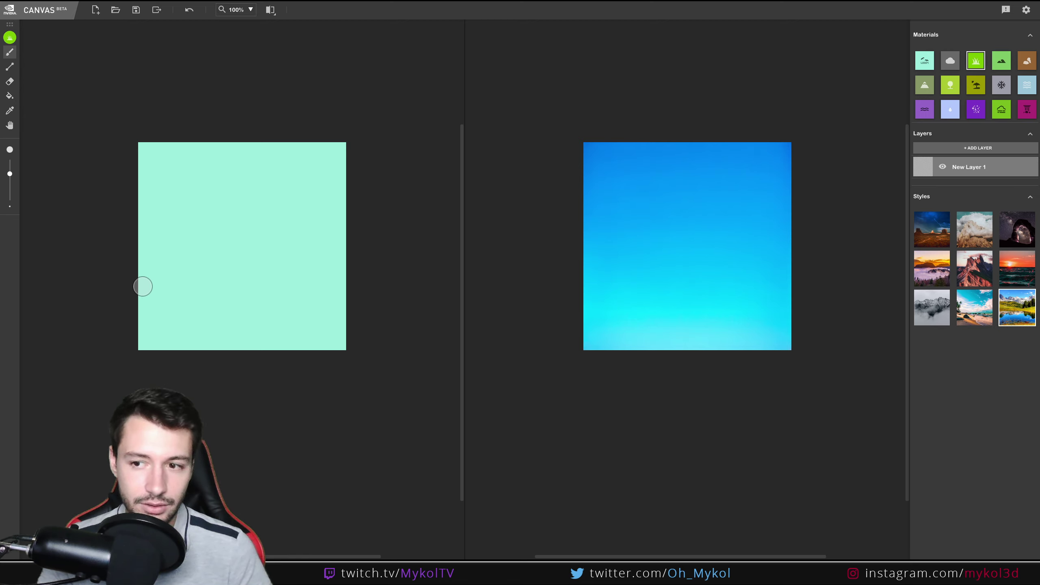
{"action": "mouse_move", "coordinate": [141, 268]}
{"action": "left_mouse_down"}
{"action": "mouse_move", "coordinate": [167, 253]}
{"action": "mouse_move", "coordinate": [288, 250]}
{"action": "mouse_move", "coordinate": [348, 325]}
{"action": "mouse_move", "coordinate": [190, 348]}
{"action": "mouse_move", "coordinate": [144, 281]}
{"action": "mouse_move", "coordinate": [282, 267]}
{"action": "mouse_move", "coordinate": [342, 321]}
{"action": "mouse_move", "coordinate": [190, 332]}
{"action": "mouse_move", "coordinate": [155, 288]}
{"action": "mouse_move", "coordinate": [318, 304]}
{"action": "mouse_move", "coordinate": [163, 325]}
{"action": "mouse_move", "coordinate": [300, 290]}
{"action": "mouse_move", "coordinate": [180, 309]}
{"action": "left_mouse_up"}
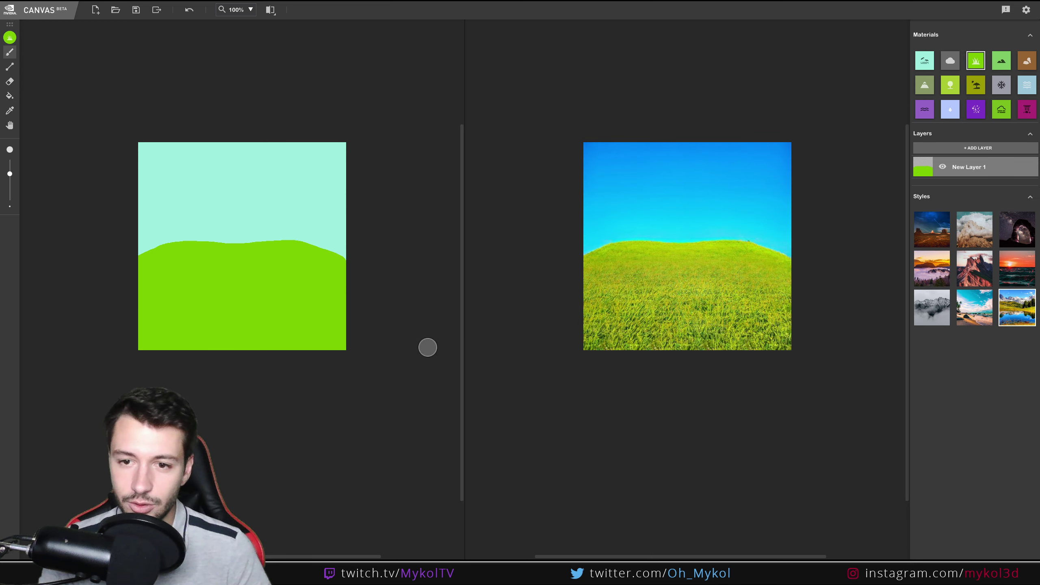
{"action": "mouse_move", "coordinate": [151, 255]}
{"action": "left_mouse_down"}
{"action": "mouse_move", "coordinate": [116, 255]}
{"action": "mouse_move", "coordinate": [307, 262]}
{"action": "mouse_move", "coordinate": [368, 245]}
{"action": "mouse_move", "coordinate": [305, 254]}
{"action": "mouse_move", "coordinate": [400, 228]}
{"action": "mouse_move", "coordinate": [314, 270]}
{"action": "mouse_move", "coordinate": [366, 242]}
{"action": "mouse_move", "coordinate": [236, 255]}
{"action": "mouse_move", "coordinate": [51, 244]}
{"action": "left_mouse_up"}
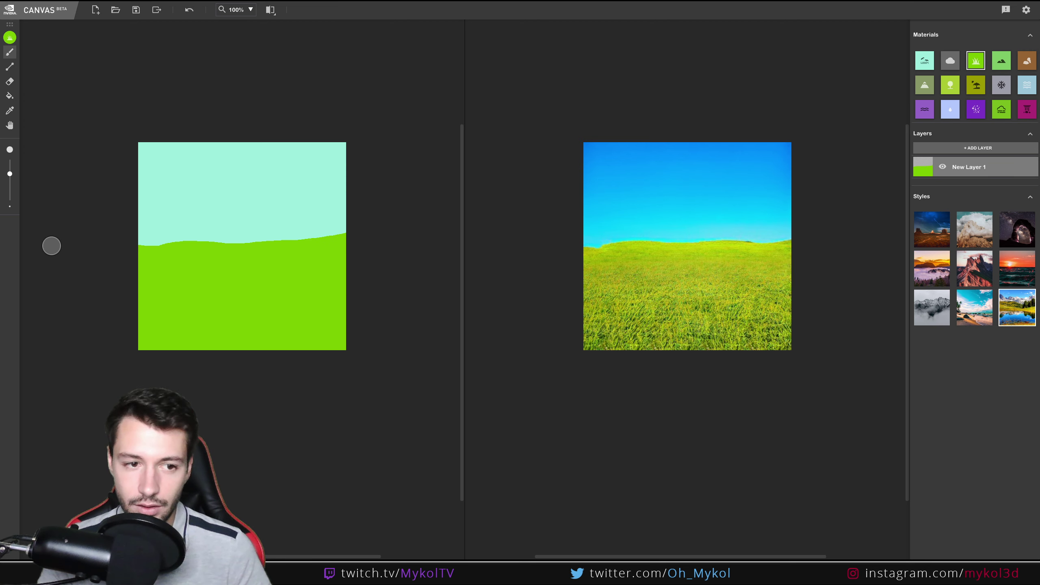
{"action": "left_click", "coordinate": [955, 111]}
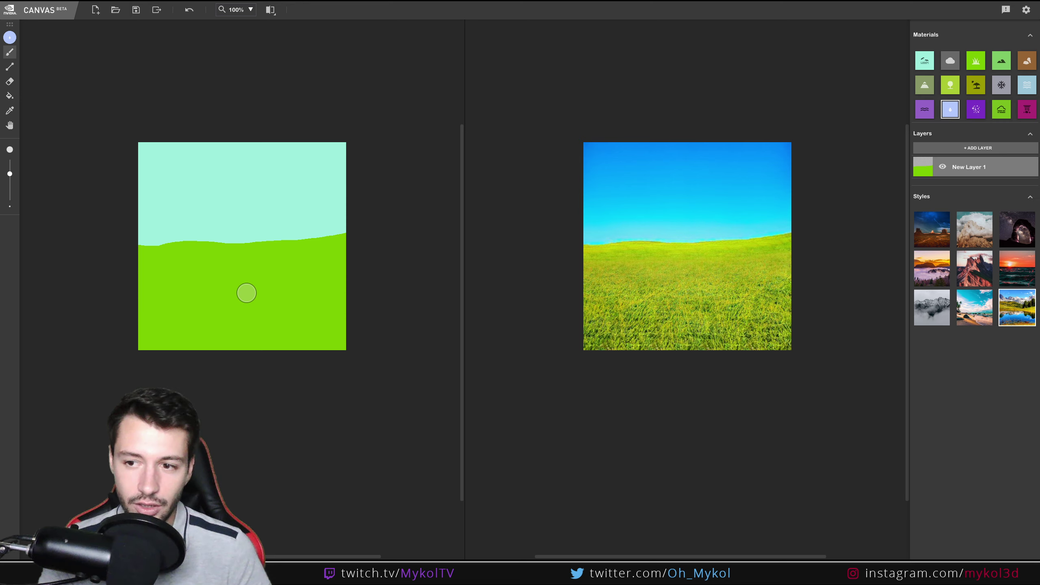
{"action": "mouse_move", "coordinate": [341, 285]}
{"action": "left_mouse_down"}
{"action": "mouse_move", "coordinate": [291, 305]}
{"action": "mouse_move", "coordinate": [153, 312]}
{"action": "mouse_move", "coordinate": [134, 309]}
{"action": "mouse_move", "coordinate": [309, 287]}
{"action": "mouse_move", "coordinate": [127, 280]}
{"action": "mouse_move", "coordinate": [139, 301]}
{"action": "left_mouse_up"}
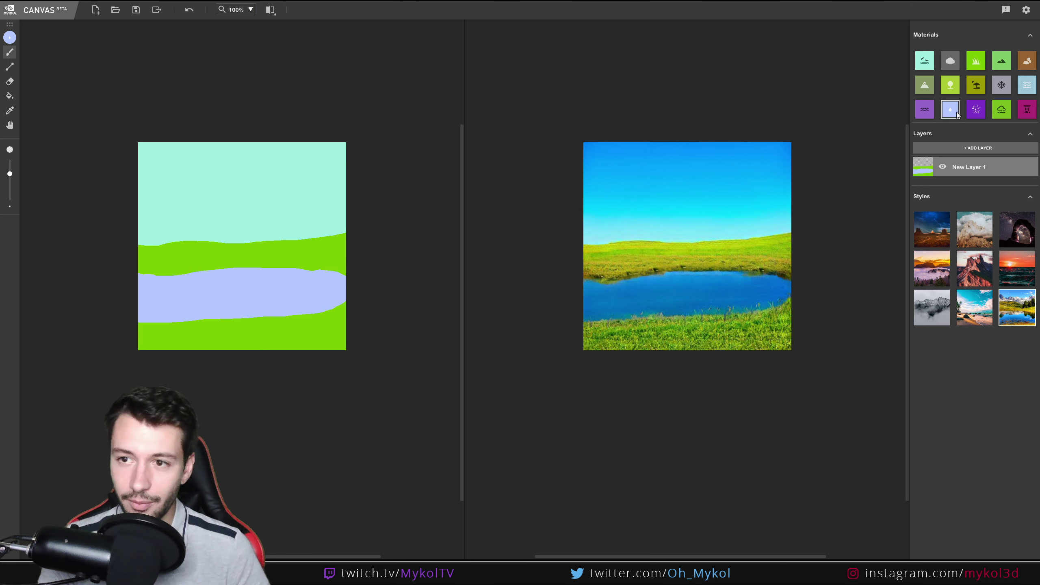
Step: Paint thin stony paths with a smaller brush along the near shore, down to the bottom edge, and from the right shore up to the horizon
{"action": "left_click", "coordinate": [977, 110]}
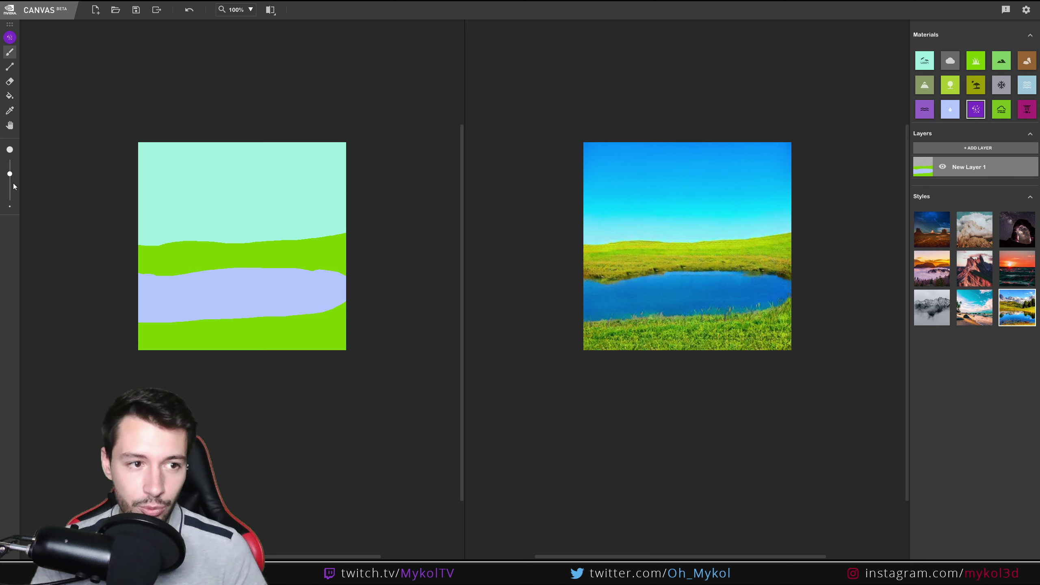
{"action": "left_click_drag", "start_coordinate": [10, 174], "coordinate": [12, 191]}
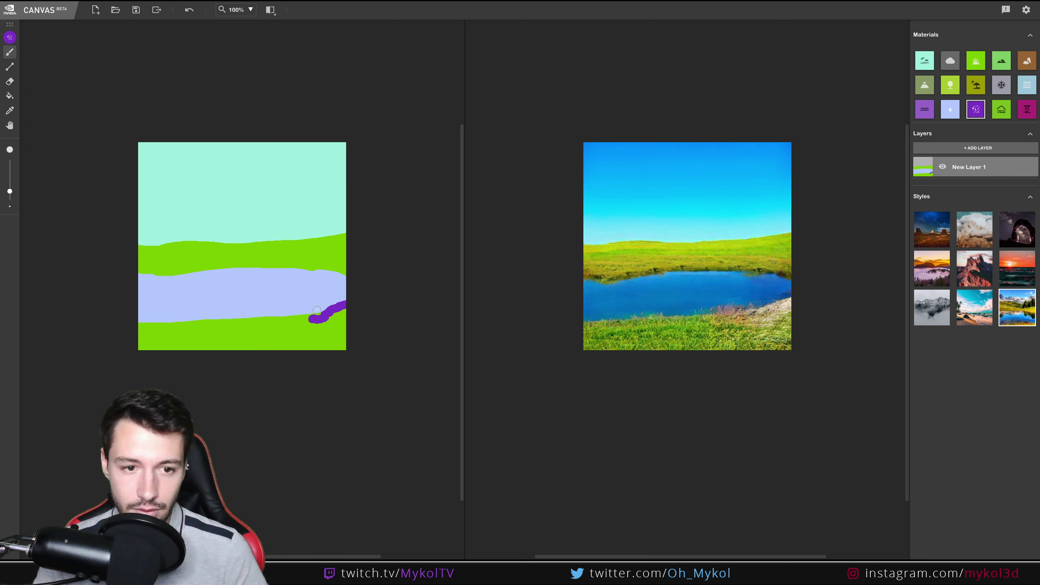
{"action": "left_click_drag", "start_coordinate": [349, 280], "coordinate": [249, 242]}
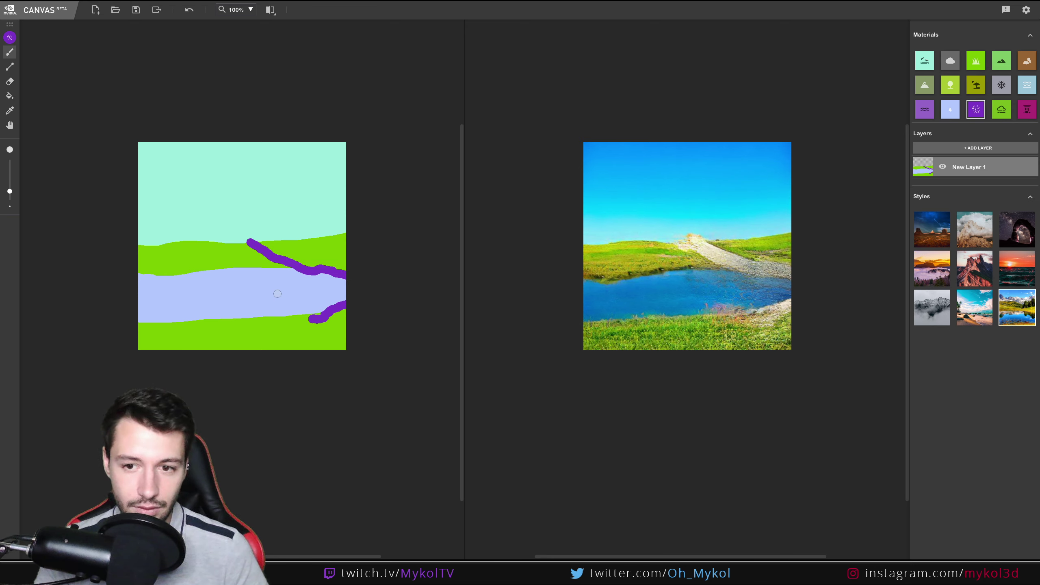
{"action": "mouse_move", "coordinate": [320, 314]}
{"action": "left_mouse_down"}
{"action": "mouse_move", "coordinate": [260, 326]}
{"action": "mouse_move", "coordinate": [251, 350]}
{"action": "mouse_move", "coordinate": [256, 321]}
{"action": "mouse_move", "coordinate": [177, 327]}
{"action": "mouse_move", "coordinate": [115, 351]}
{"action": "left_mouse_up"}
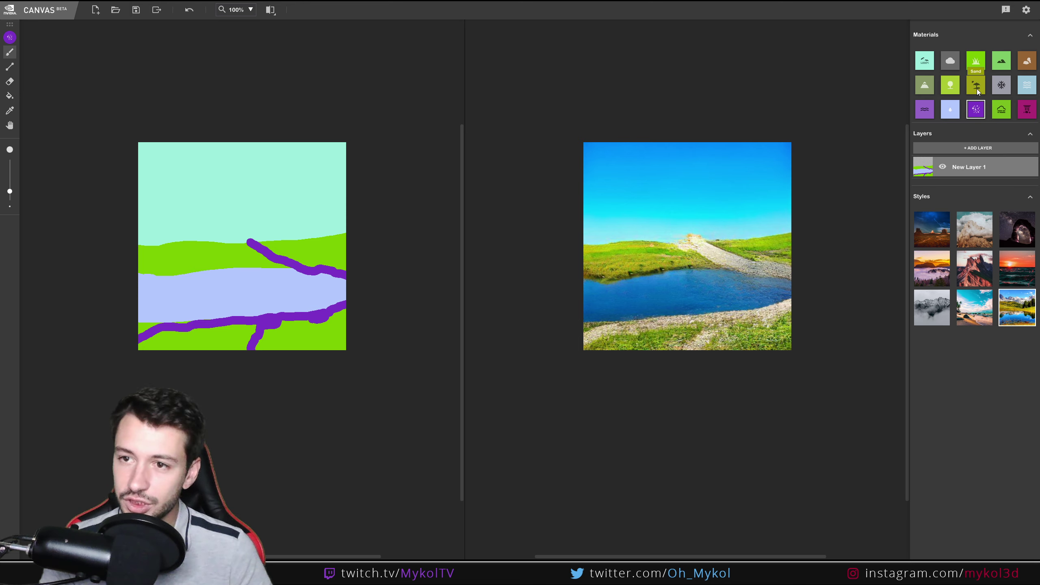
Step: Try a small mound of another green material on the horizon where the stony path ends, and undo it
{"action": "left_click", "coordinate": [1004, 113]}
{"action": "mouse_move", "coordinate": [262, 241]}
{"action": "left_mouse_down"}
{"action": "mouse_move", "coordinate": [273, 240]}
{"action": "mouse_move", "coordinate": [247, 231]}
{"action": "left_mouse_up"}
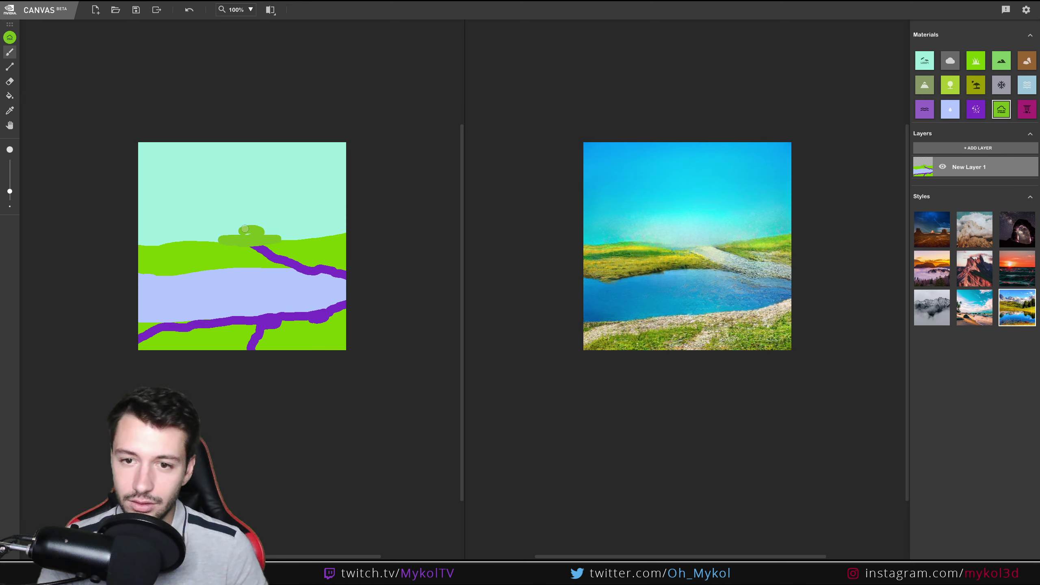
{"action": "key", "text": "ctrl+z"}
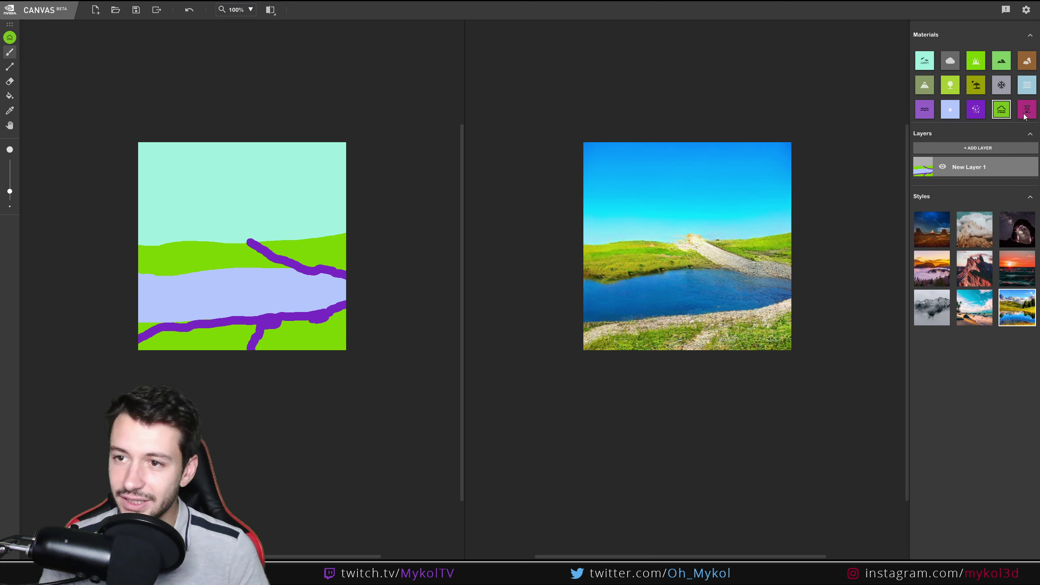
Step: Paint a mountain behind the meadow, with its rounded peak at the left and its slope descending to the right edge
{"action": "left_click", "coordinate": [928, 84]}
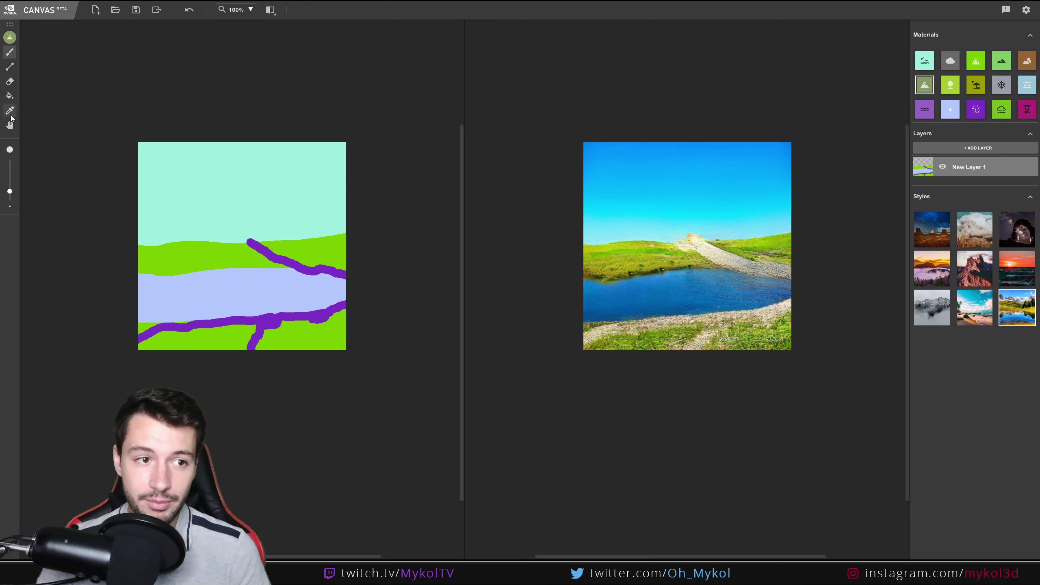
{"action": "mouse_move", "coordinate": [141, 210]}
{"action": "left_mouse_down"}
{"action": "mouse_move", "coordinate": [193, 179]}
{"action": "mouse_move", "coordinate": [346, 233]}
{"action": "mouse_move", "coordinate": [145, 243]}
{"action": "mouse_move", "coordinate": [137, 233]}
{"action": "mouse_move", "coordinate": [152, 211]}
{"action": "mouse_move", "coordinate": [156, 235]}
{"action": "mouse_move", "coordinate": [156, 208]}
{"action": "mouse_move", "coordinate": [165, 231]}
{"action": "mouse_move", "coordinate": [162, 196]}
{"action": "mouse_move", "coordinate": [173, 235]}
{"action": "mouse_move", "coordinate": [174, 202]}
{"action": "mouse_move", "coordinate": [186, 232]}
{"action": "mouse_move", "coordinate": [183, 195]}
{"action": "mouse_move", "coordinate": [199, 236]}
{"action": "mouse_move", "coordinate": [308, 232]}
{"action": "mouse_move", "coordinate": [190, 186]}
{"action": "mouse_move", "coordinate": [211, 229]}
{"action": "mouse_move", "coordinate": [256, 226]}
{"action": "mouse_move", "coordinate": [215, 209]}
{"action": "left_mouse_up"}
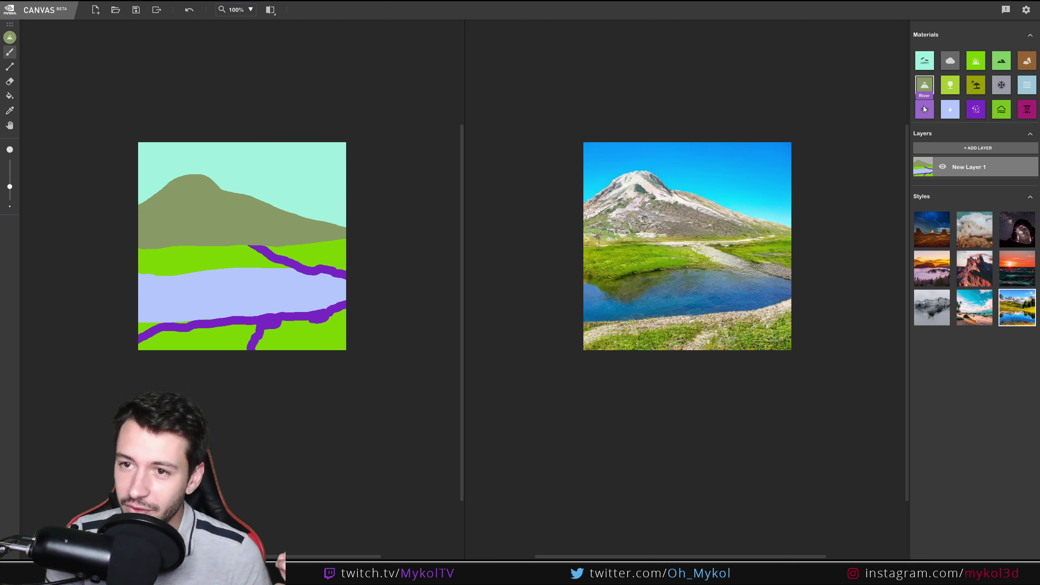
Step: Try extending the stony path from the meadow up to the mountain peak, and undo it
{"action": "left_click", "coordinate": [976, 109]}
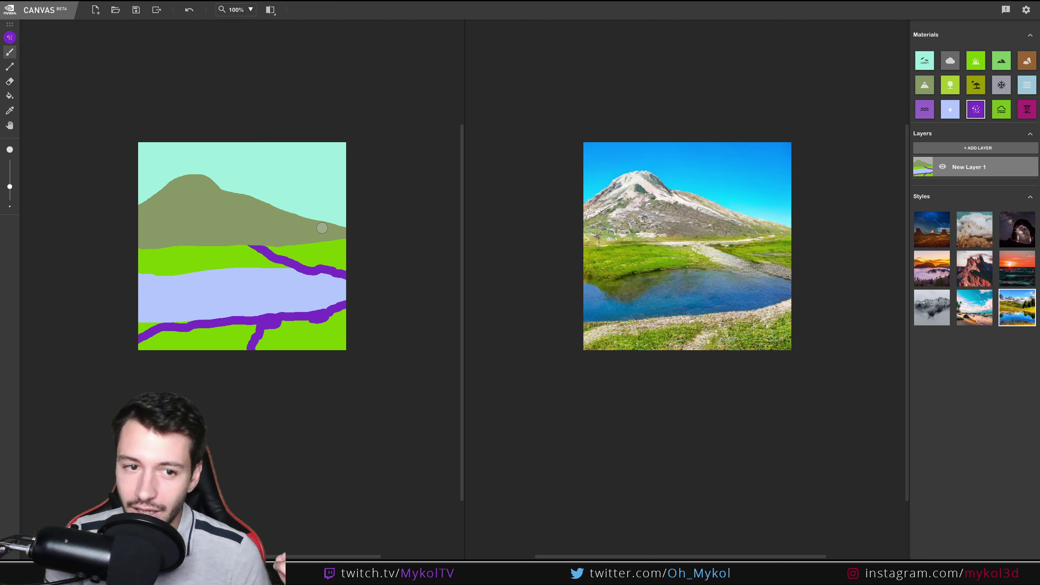
{"action": "mouse_move", "coordinate": [259, 249]}
{"action": "left_mouse_down"}
{"action": "mouse_move", "coordinate": [196, 209]}
{"action": "mouse_move", "coordinate": [191, 180]}
{"action": "left_mouse_up"}
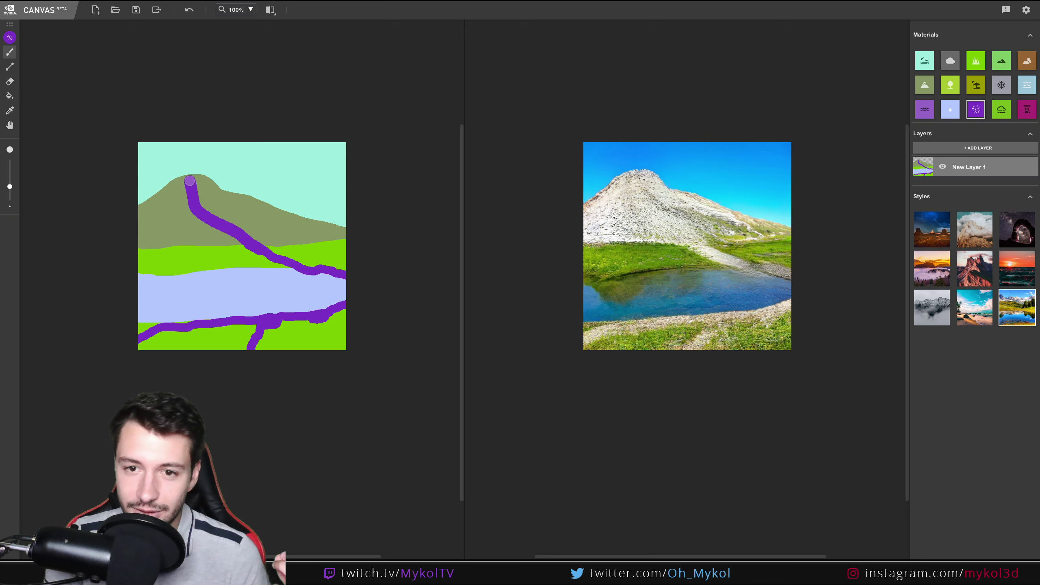
{"action": "key", "text": "ctrl+z"}
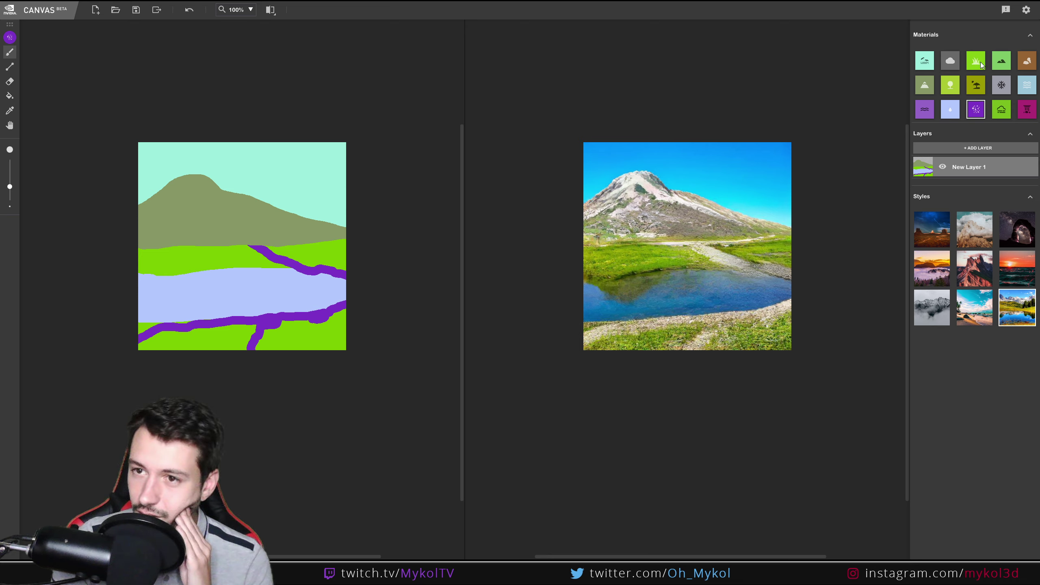
Step: Paint a bush in the foreground grass and bush patches along the far bank, undoing a trial patch in the water
{"action": "left_click", "coordinate": [951, 88]}
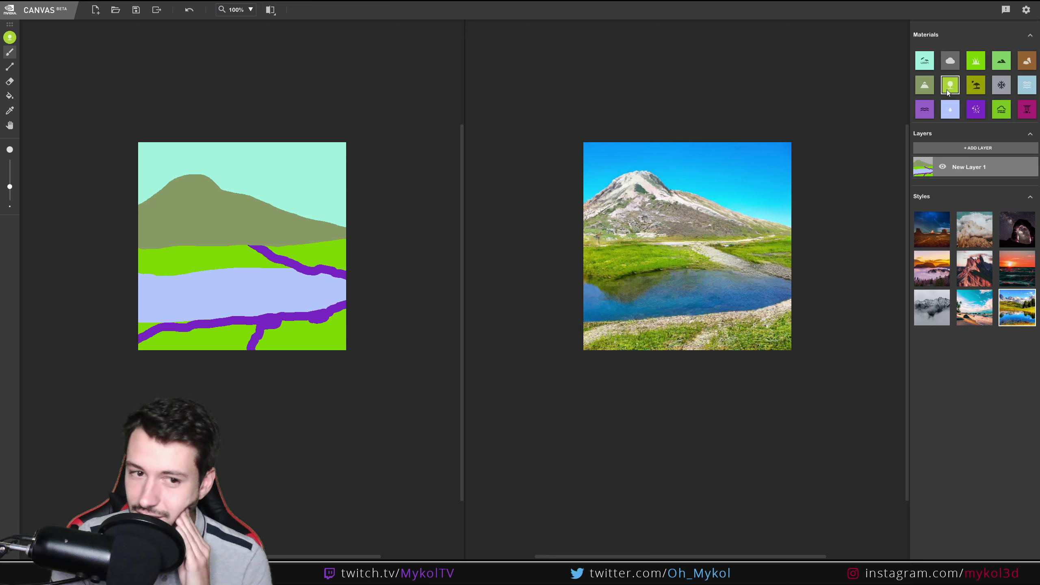
{"action": "left_click", "coordinate": [291, 332]}
{"action": "left_click_drag", "start_coordinate": [331, 262], "coordinate": [207, 264]}
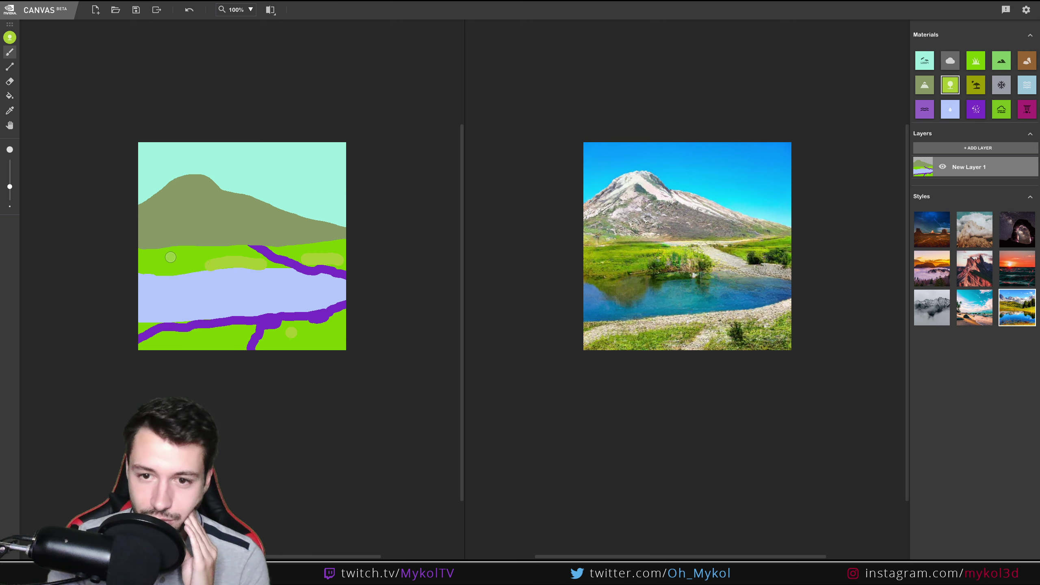
{"action": "left_click_drag", "start_coordinate": [230, 298], "coordinate": [199, 298]}
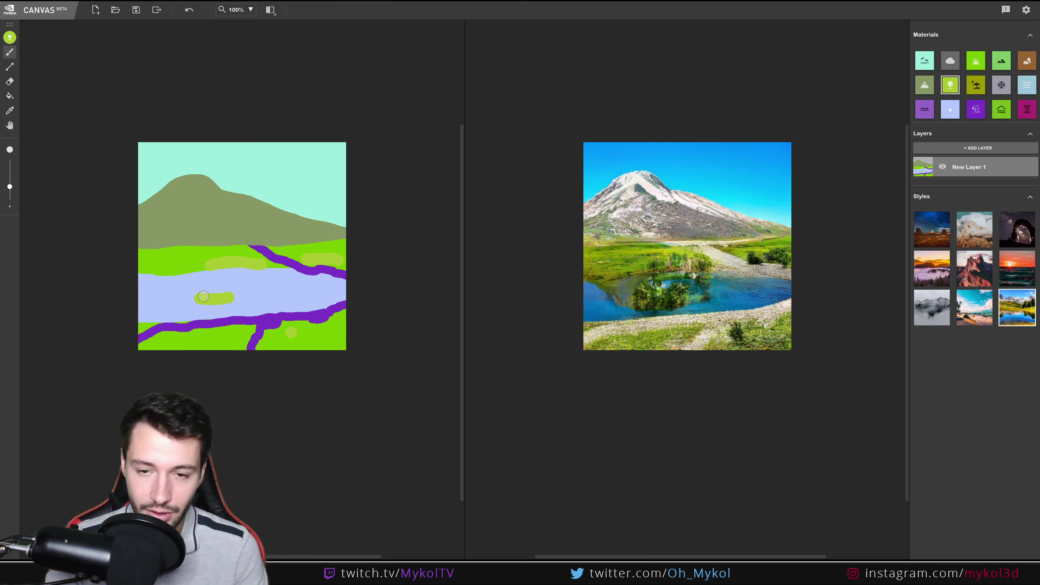
{"action": "key", "text": "ctrl+z"}
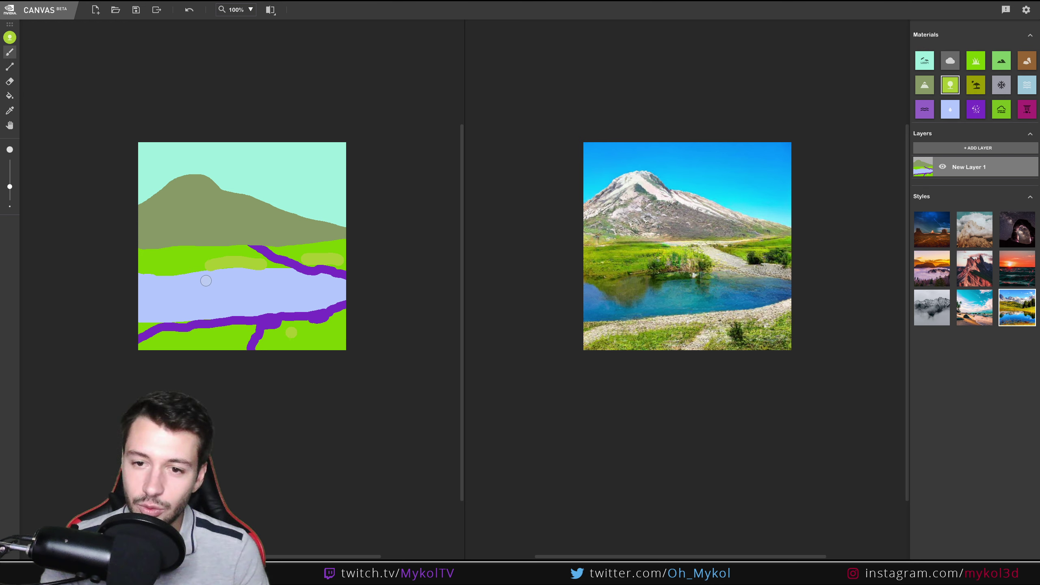
{"action": "left_click_drag", "start_coordinate": [169, 263], "coordinate": [143, 261]}
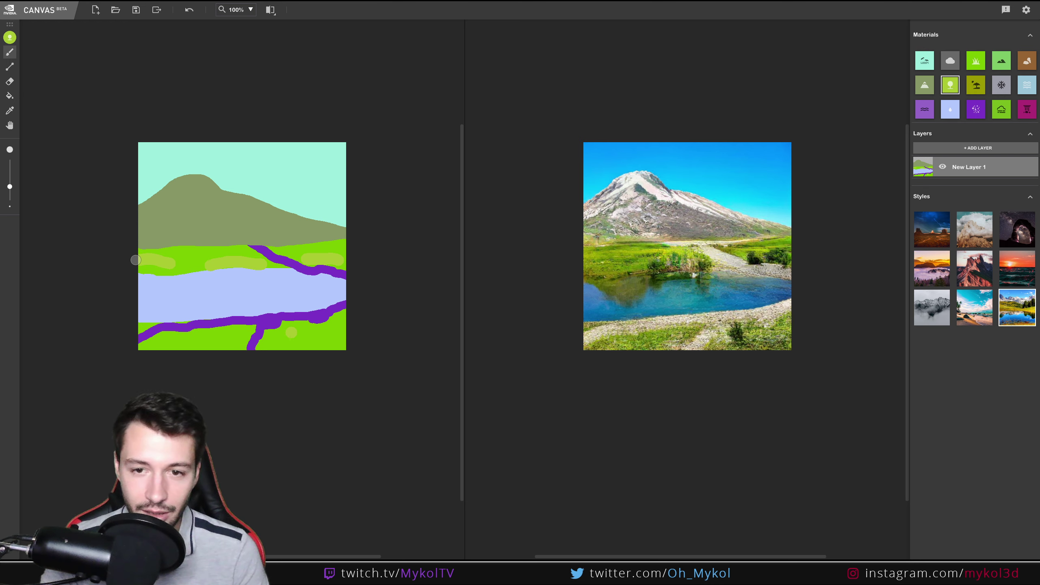
Step: Paint trees along the foot of the mountain and dab two on its right slope, undoing a trial dab higher up
{"action": "mouse_move", "coordinate": [189, 234]}
{"action": "left_mouse_down"}
{"action": "mouse_move", "coordinate": [131, 244]}
{"action": "mouse_move", "coordinate": [169, 239]}
{"action": "mouse_move", "coordinate": [137, 235]}
{"action": "mouse_move", "coordinate": [191, 233]}
{"action": "mouse_move", "coordinate": [148, 223]}
{"action": "left_mouse_up"}
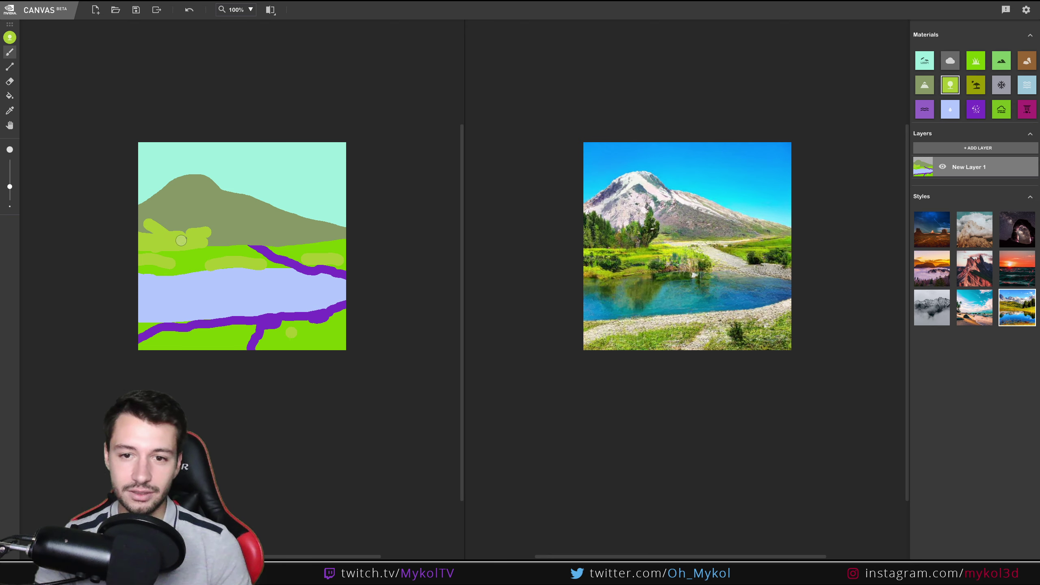
{"action": "left_click_drag", "start_coordinate": [206, 246], "coordinate": [343, 245]}
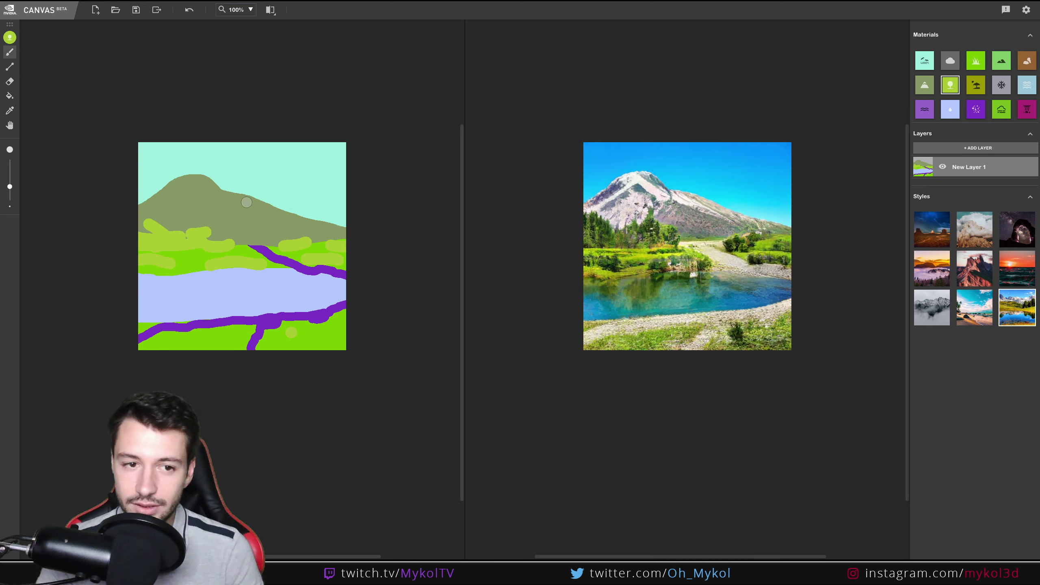
{"action": "left_click", "coordinate": [254, 207]}
{"action": "key", "text": "ctrl+z"}
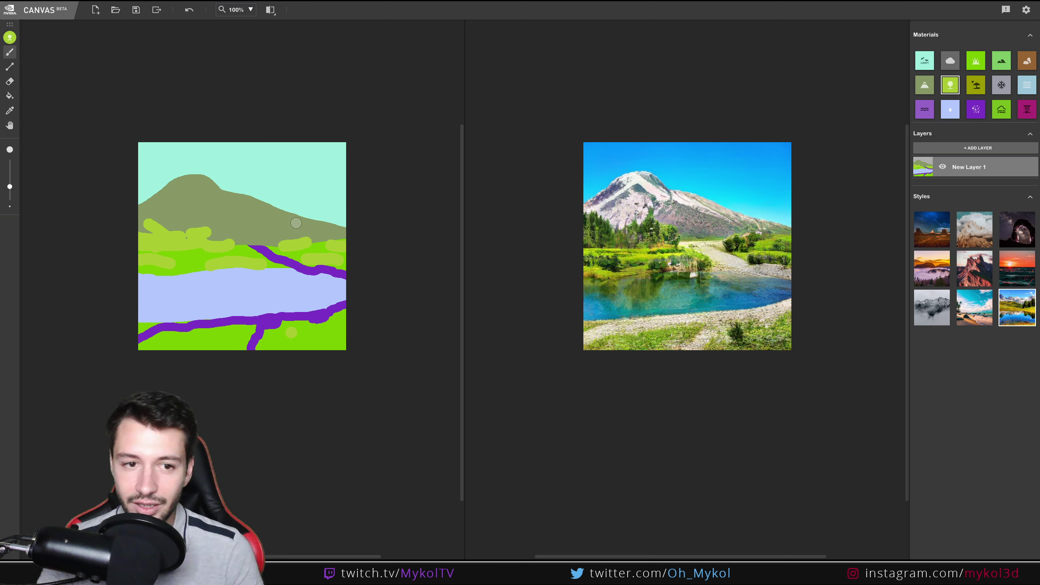
{"action": "left_click", "coordinate": [294, 222]}
{"action": "left_click", "coordinate": [272, 212]}
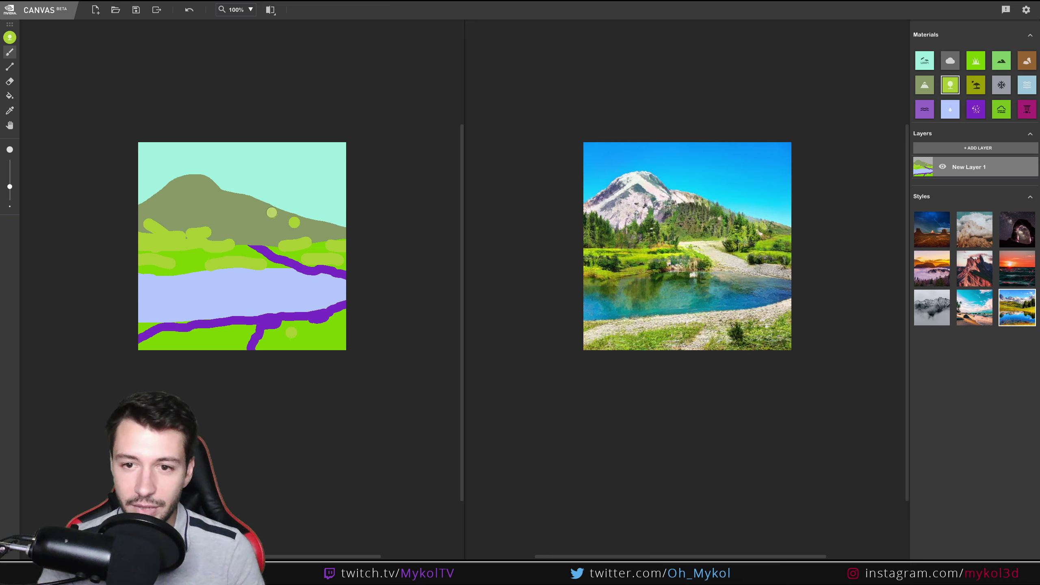
Step: Undo the last tree dab, then paint two thin clouds near the sky's left and right edges with a smaller brush, undoing trial cloud dabs
{"action": "key", "text": "ctrl+z"}
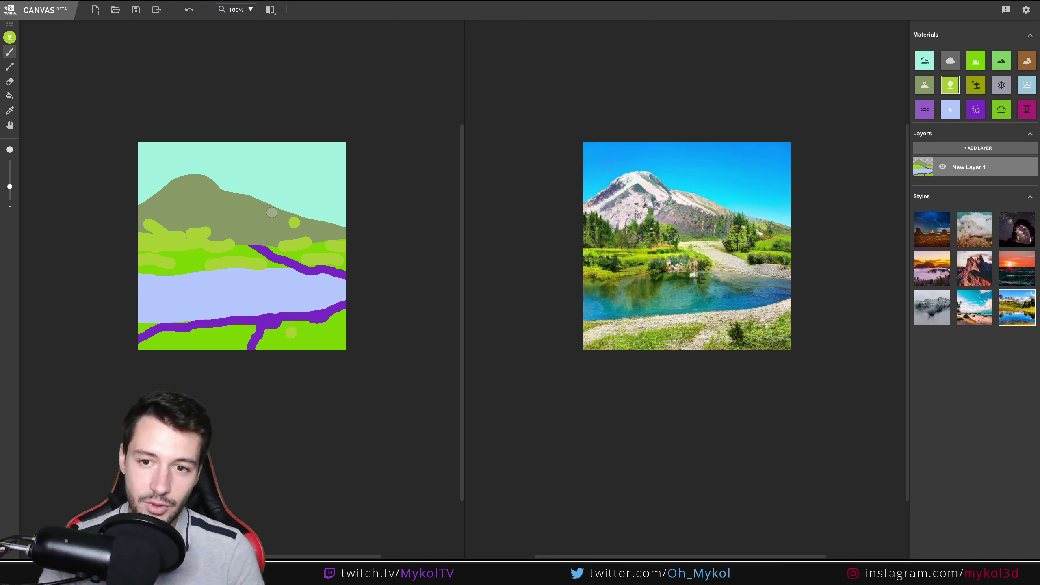
{"action": "left_click", "coordinate": [949, 62]}
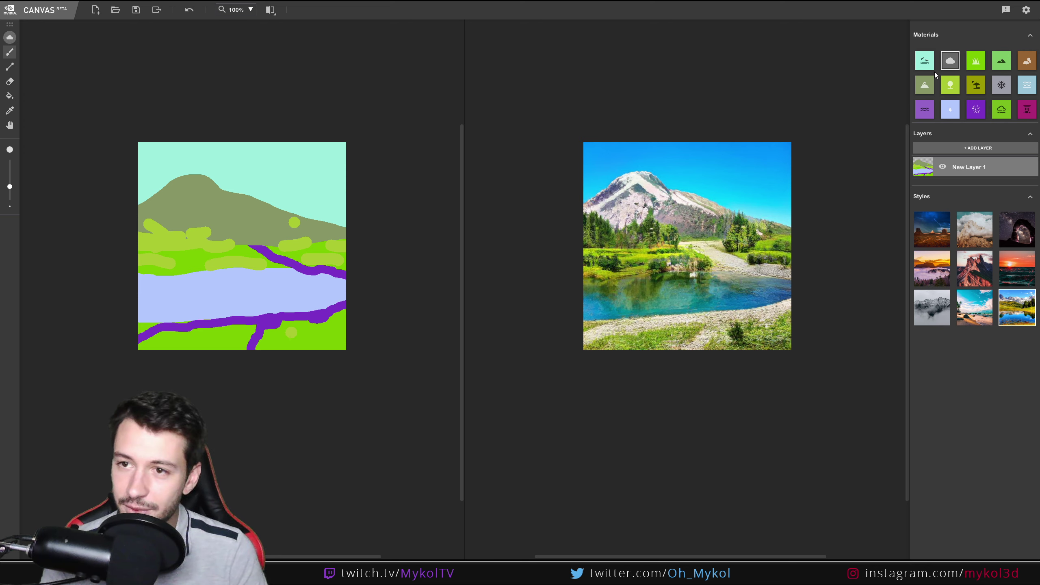
{"action": "left_click", "coordinate": [323, 170]}
{"action": "key", "text": "ctrl+z"}
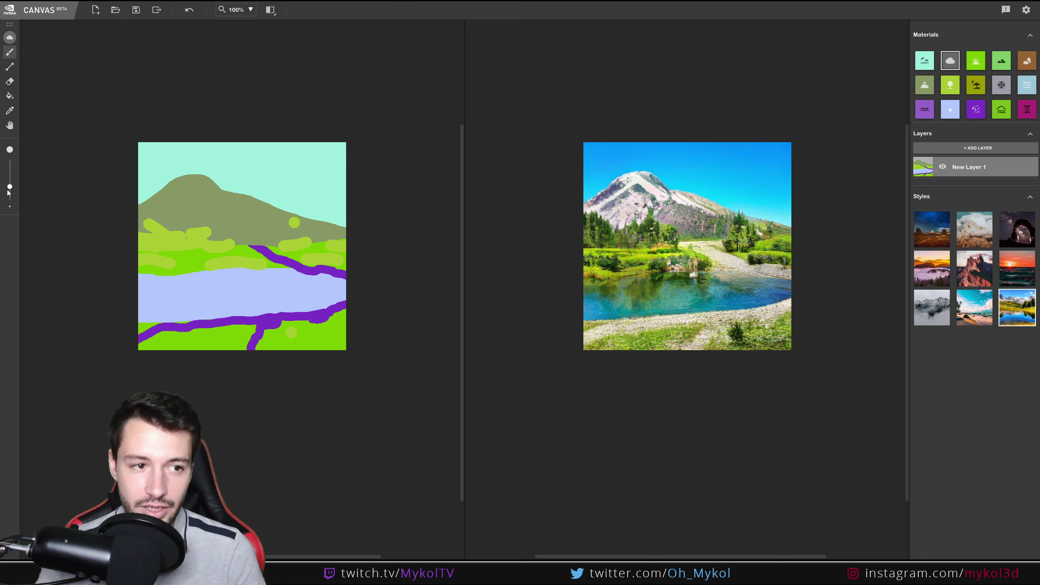
{"action": "left_click_drag", "start_coordinate": [7, 191], "coordinate": [10, 198]}
{"action": "left_click_drag", "start_coordinate": [326, 171], "coordinate": [308, 171]}
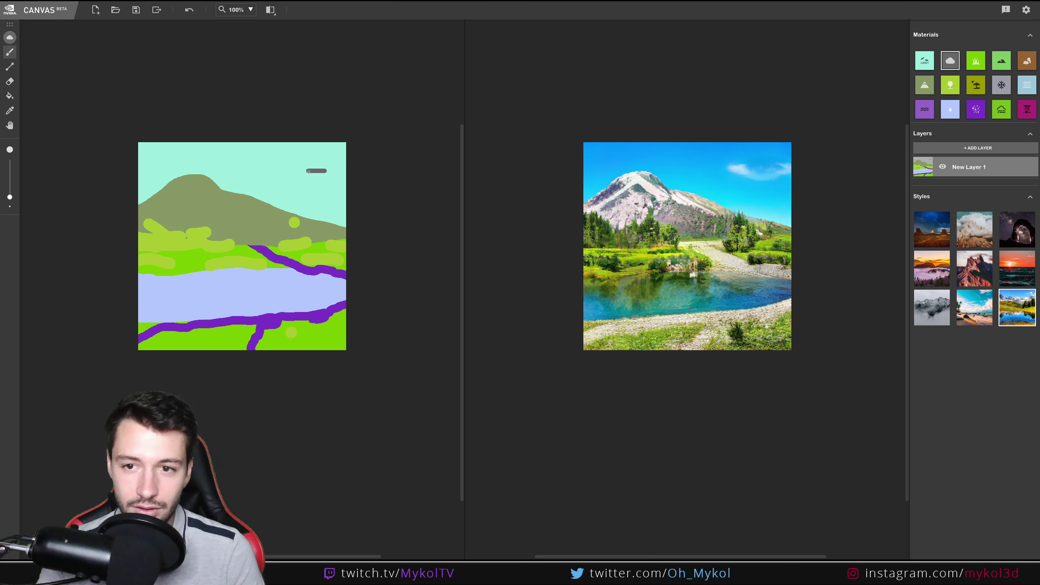
{"action": "left_click_drag", "start_coordinate": [161, 164], "coordinate": [143, 164]}
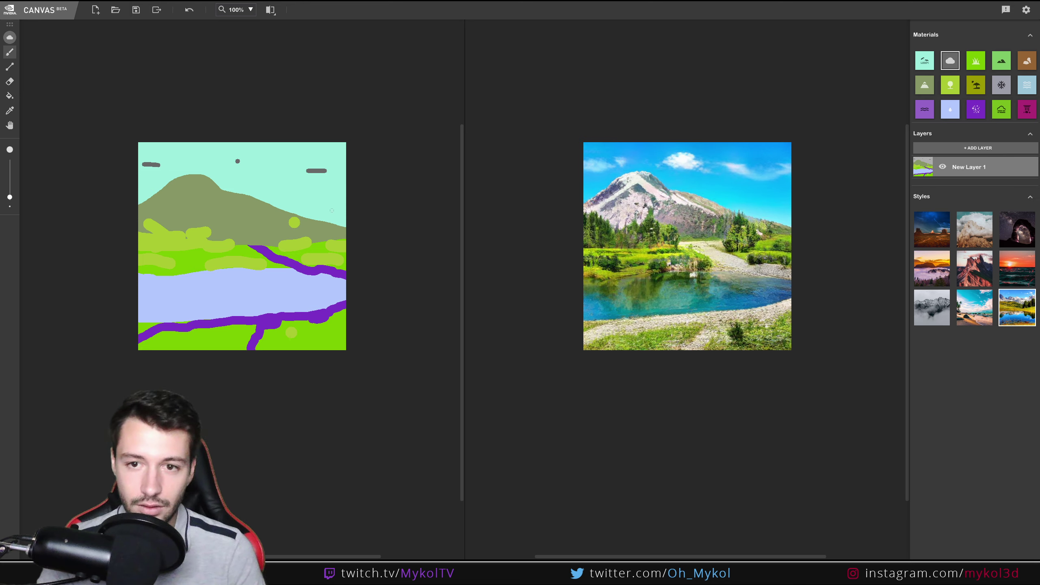
{"action": "key", "text": "ctrl+z"}
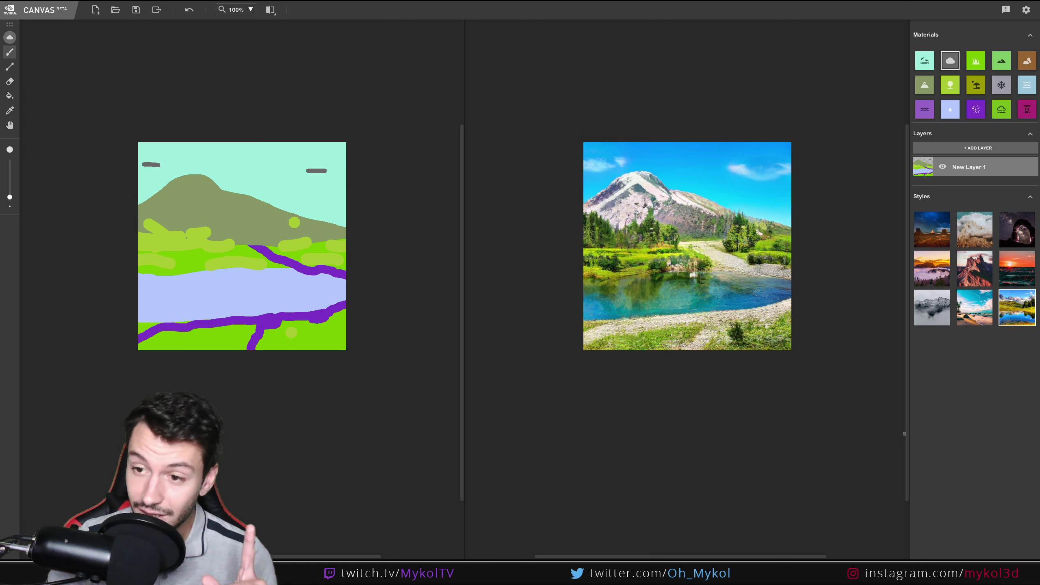
Step: Try all the landscape styles on the meadow lake scene, including misty mountains, sunset and night sky, and finish with the beach style
{"action": "left_click", "coordinate": [983, 320]}
{"action": "left_click", "coordinate": [924, 316]}
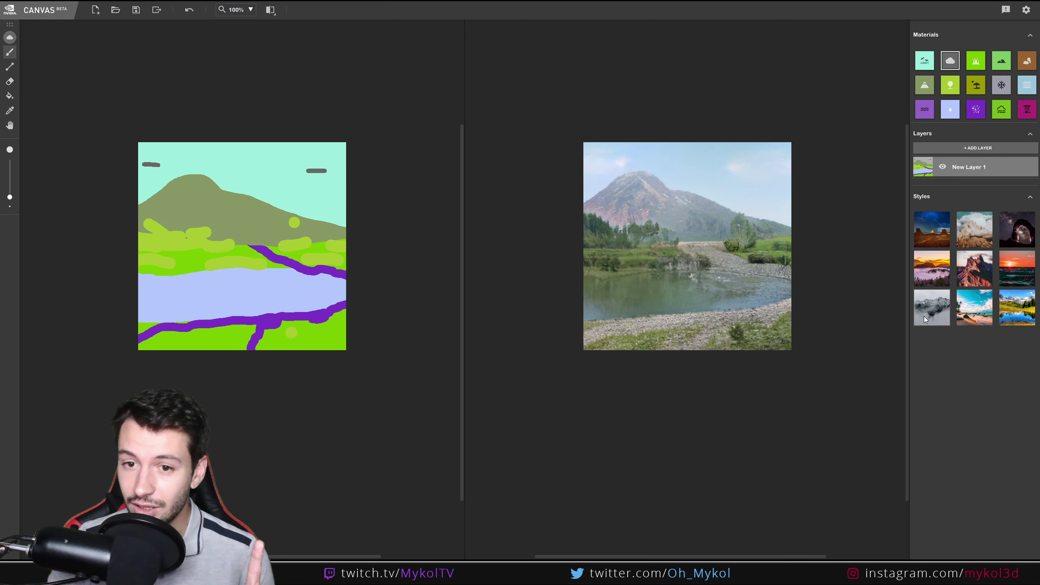
{"action": "left_click", "coordinate": [937, 276]}
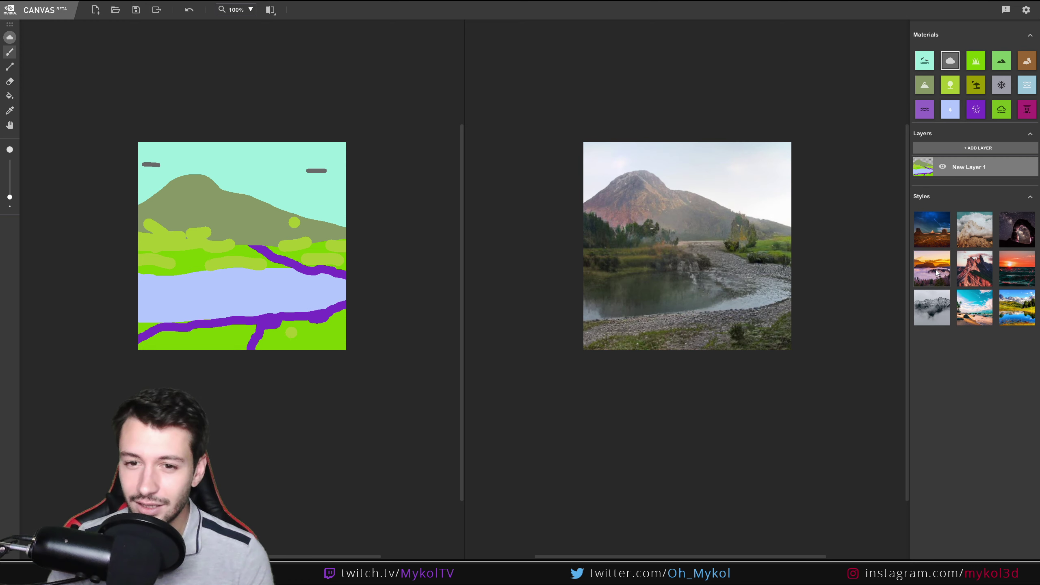
{"action": "left_click", "coordinate": [974, 266]}
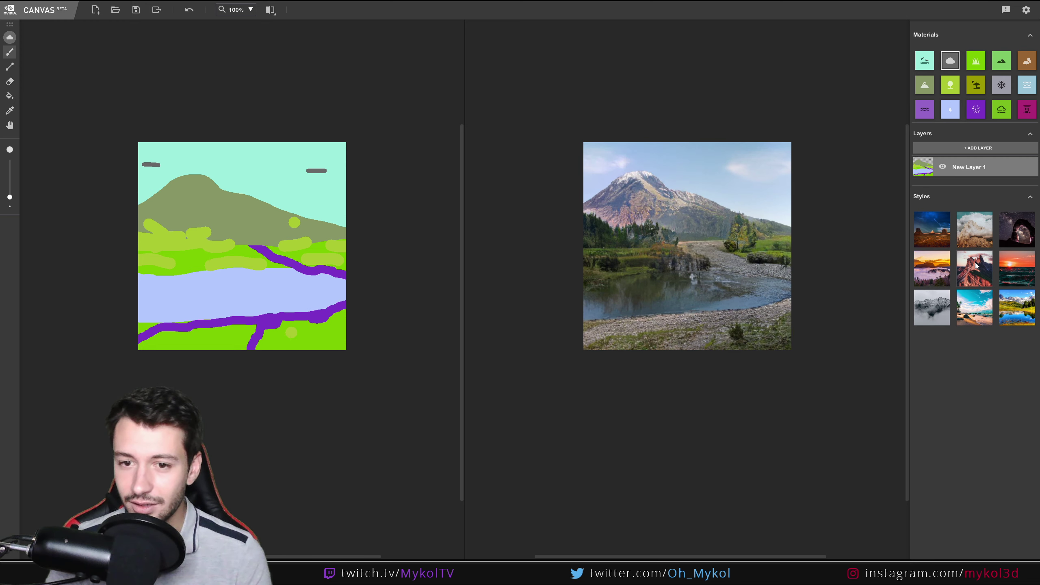
{"action": "left_click", "coordinate": [1013, 268]}
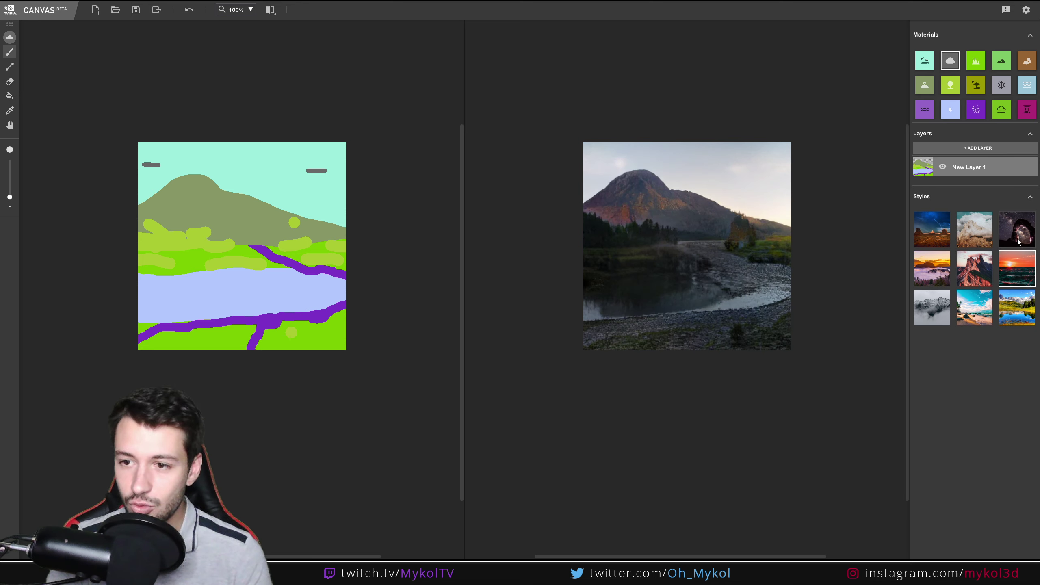
{"action": "left_click", "coordinate": [1018, 240]}
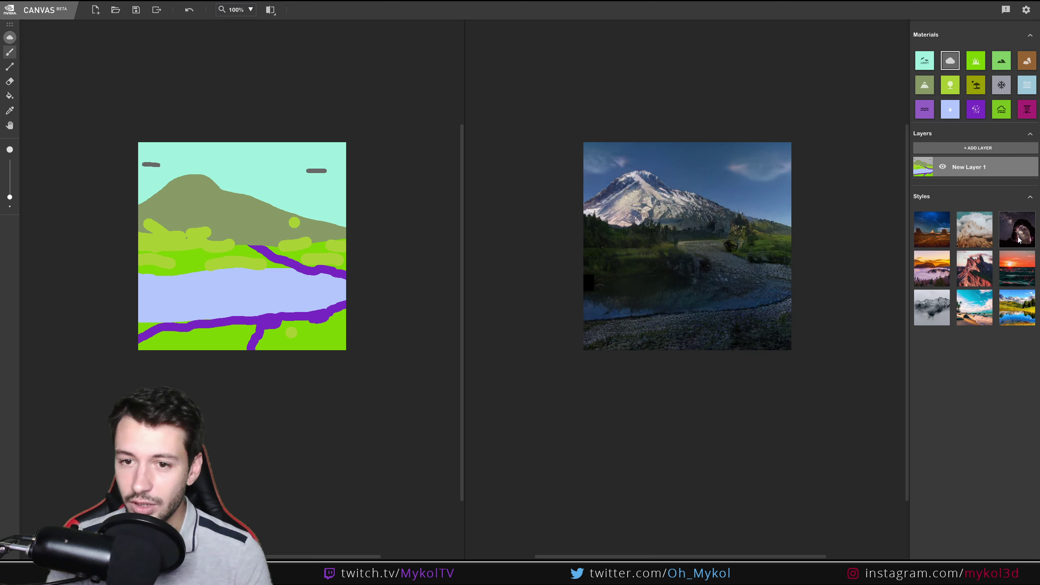
{"action": "left_click", "coordinate": [974, 238]}
{"action": "left_click", "coordinate": [943, 231]}
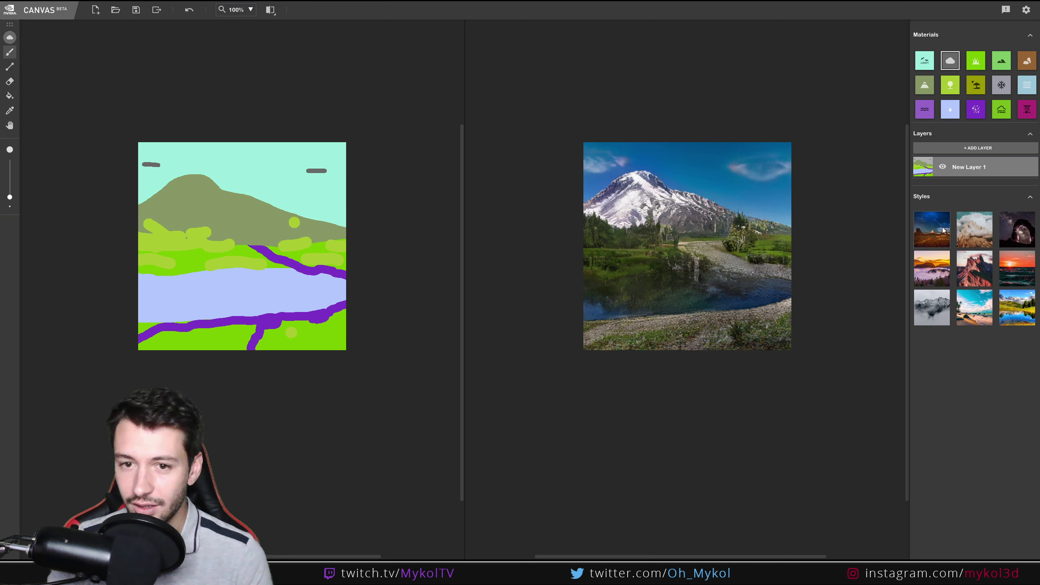
{"action": "left_click", "coordinate": [1011, 313]}
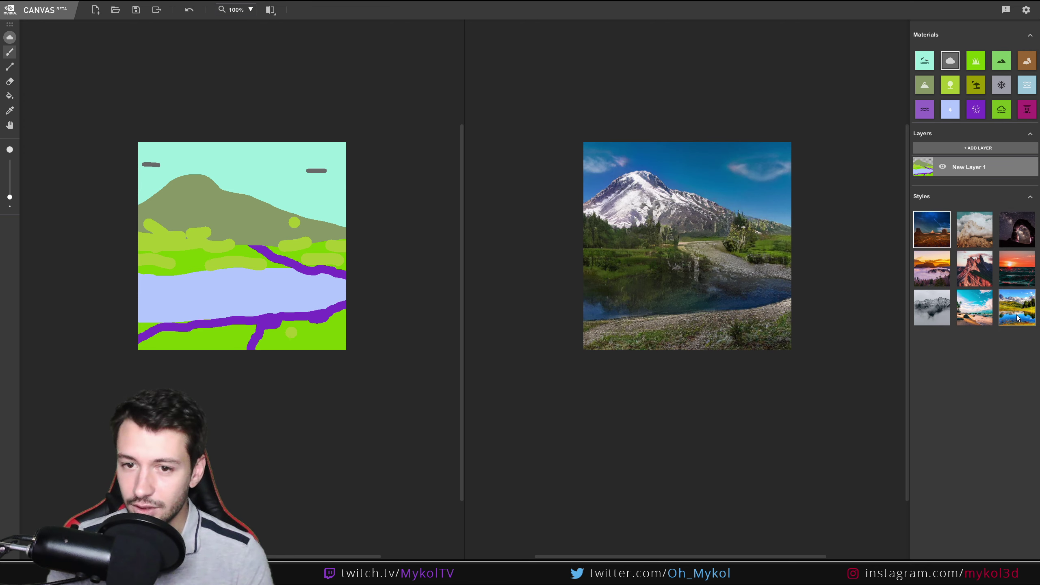
{"action": "left_click", "coordinate": [941, 233]}
{"action": "left_click", "coordinate": [984, 322]}
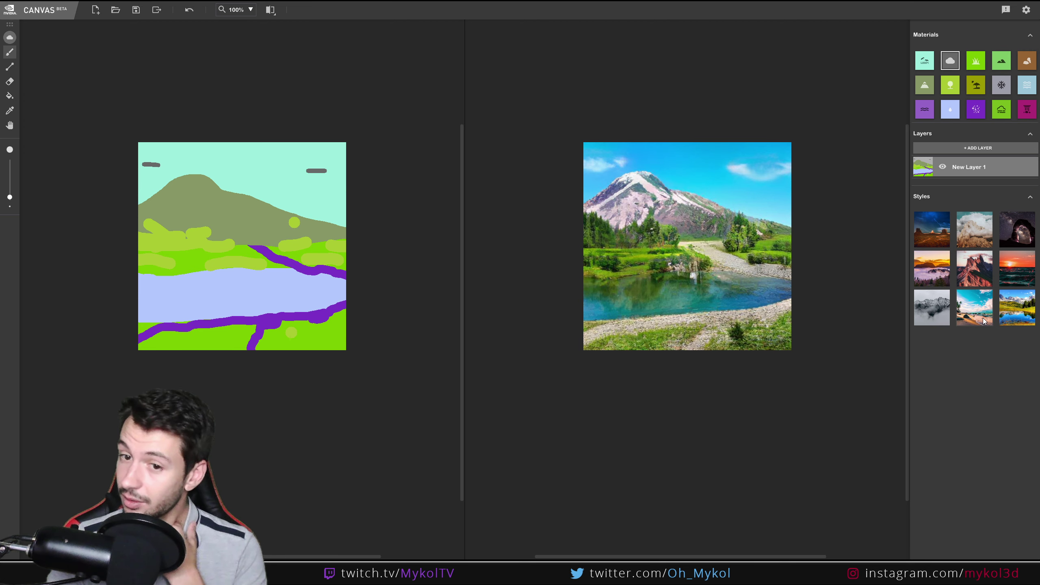